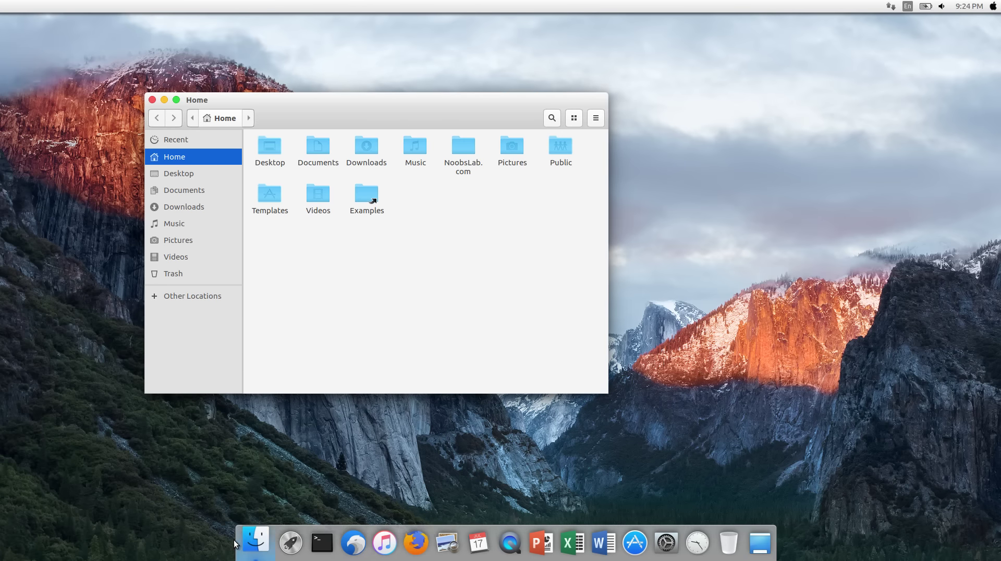
Step: Try several dock themes in the dock preferences, then set the theme back to MB-OSXYosemite
right_click(234, 544)
left_click(242, 510)
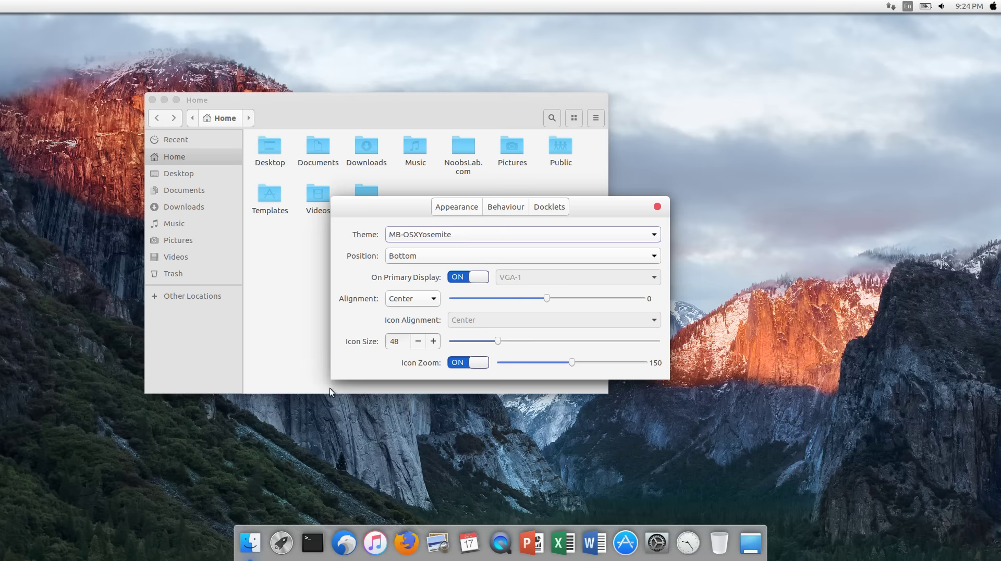
left_click(455, 233)
left_click(458, 218)
left_click(455, 235)
left_click(456, 245)
left_click(457, 240)
left_click(458, 245)
left_click(457, 238)
left_click(458, 249)
left_click(462, 235)
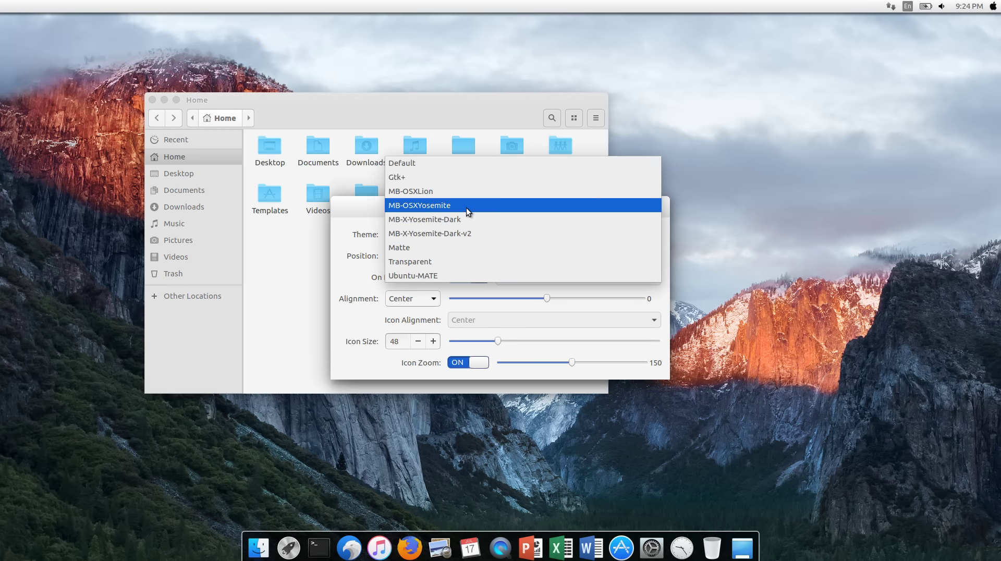
left_click(466, 208)
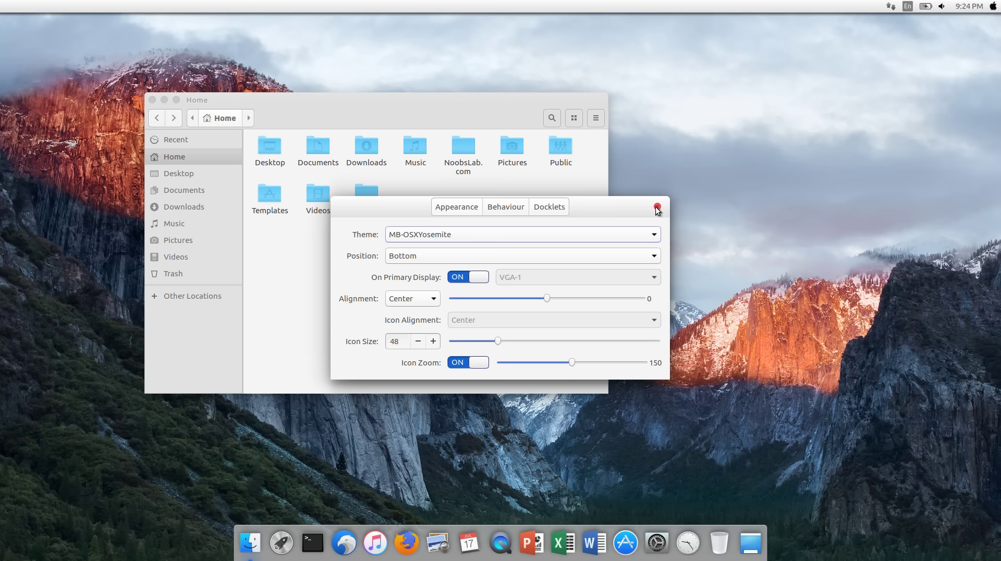
Step: Look at the dock's Behaviour settings, return to the appearance settings and close the preferences
left_click(506, 206)
left_click(461, 208)
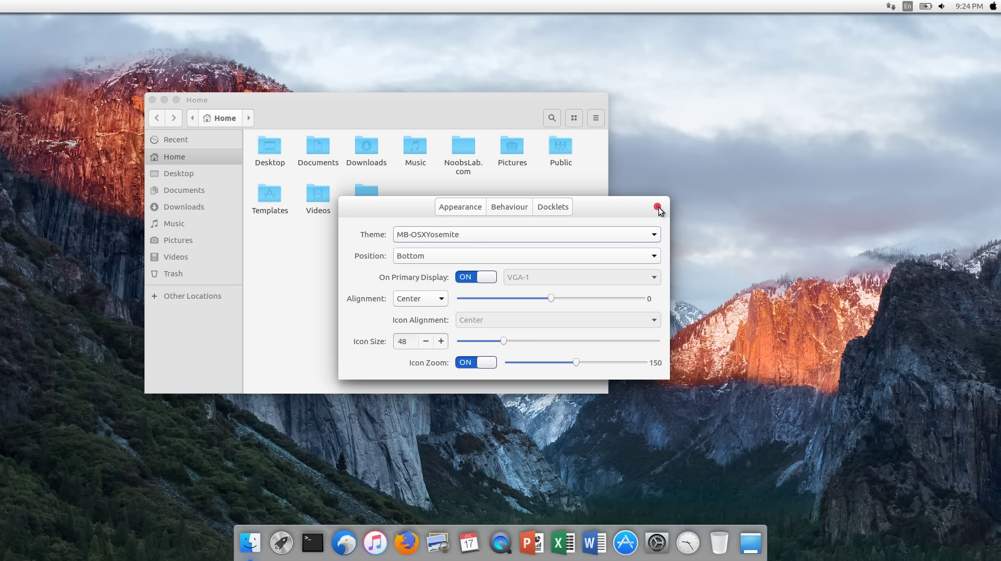
left_click(658, 207)
Step: Find and launch Albert through the desktop search, and close the Home folder window
key("super")
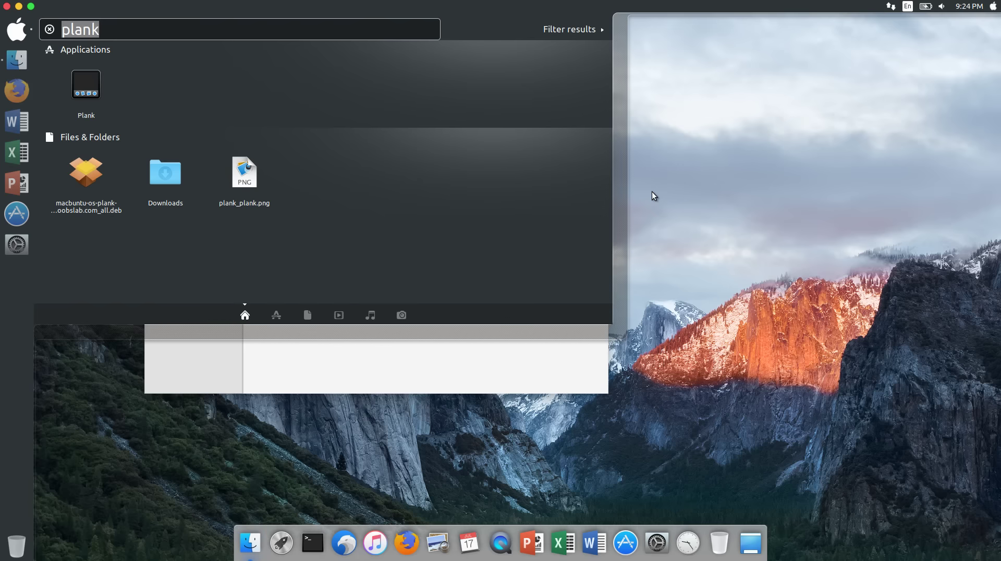
type("alber")
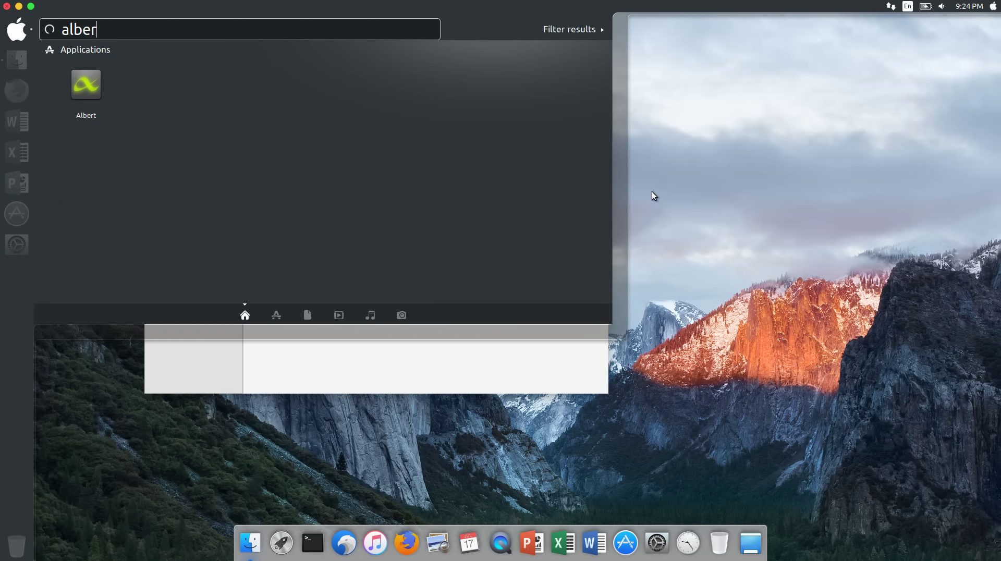
key("Return")
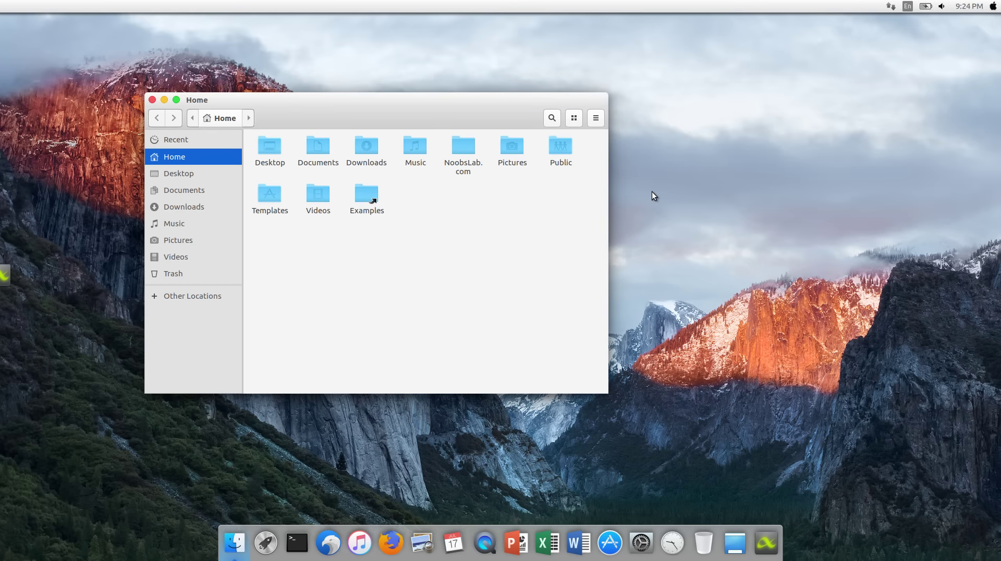
left_click(152, 100)
Step: Search for "sys" in the Albert launcher and dismiss it
key("ctrl+space")
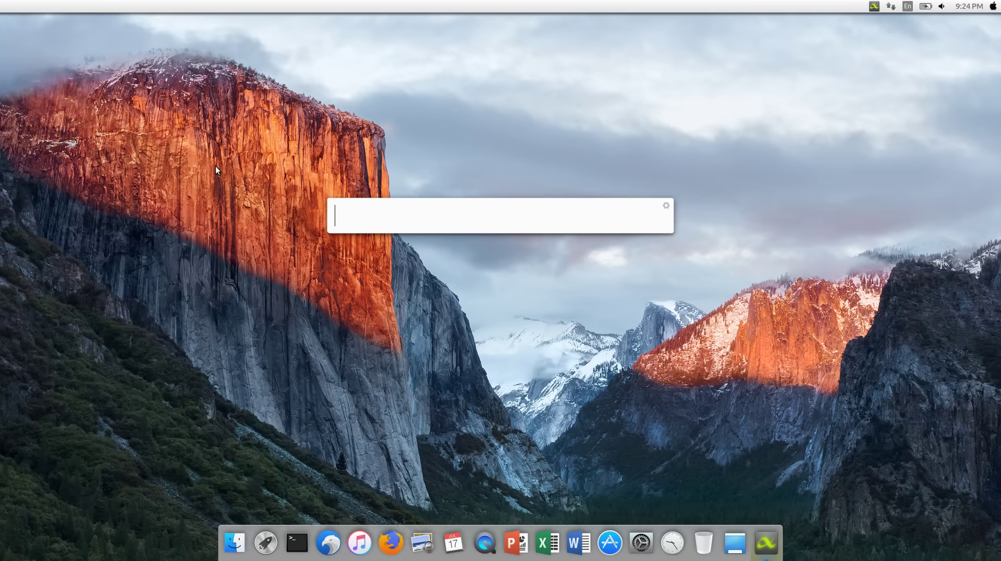
type("t")
key("BackSpace")
type("sys")
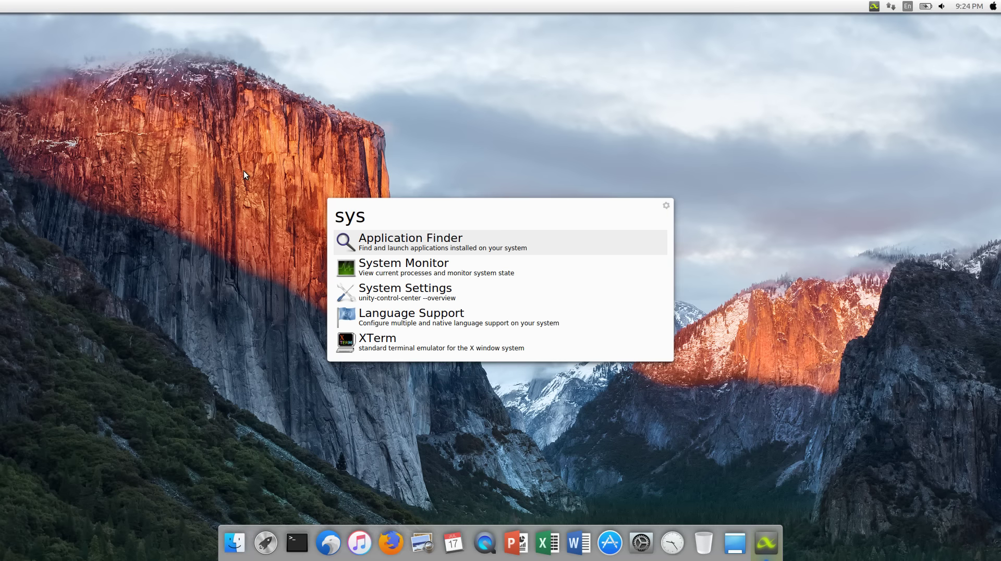
key("Escape")
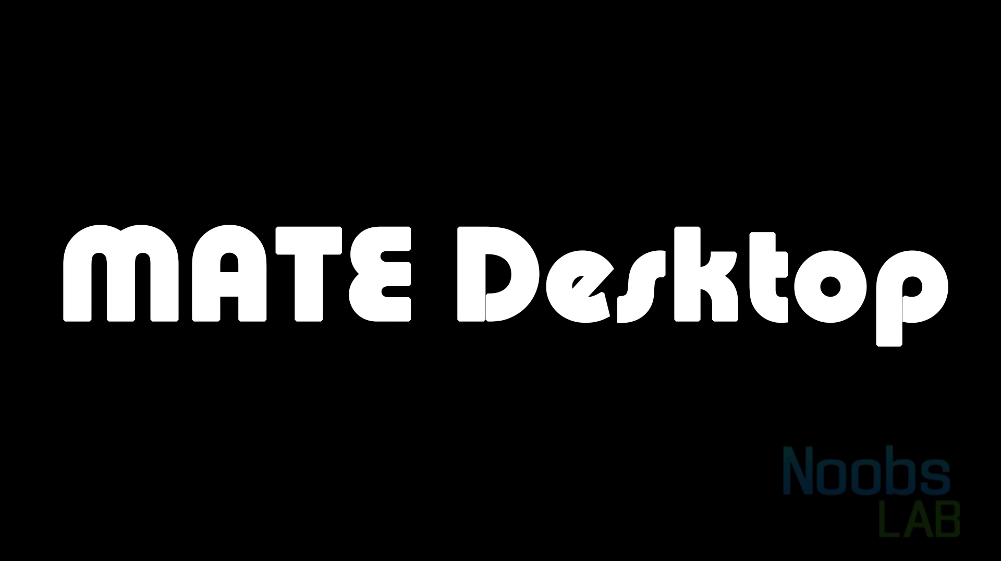
Step: Add mbuntu-0.jpg from the Pictures folder as the MATE desktop wallpaper
right_click(302, 121)
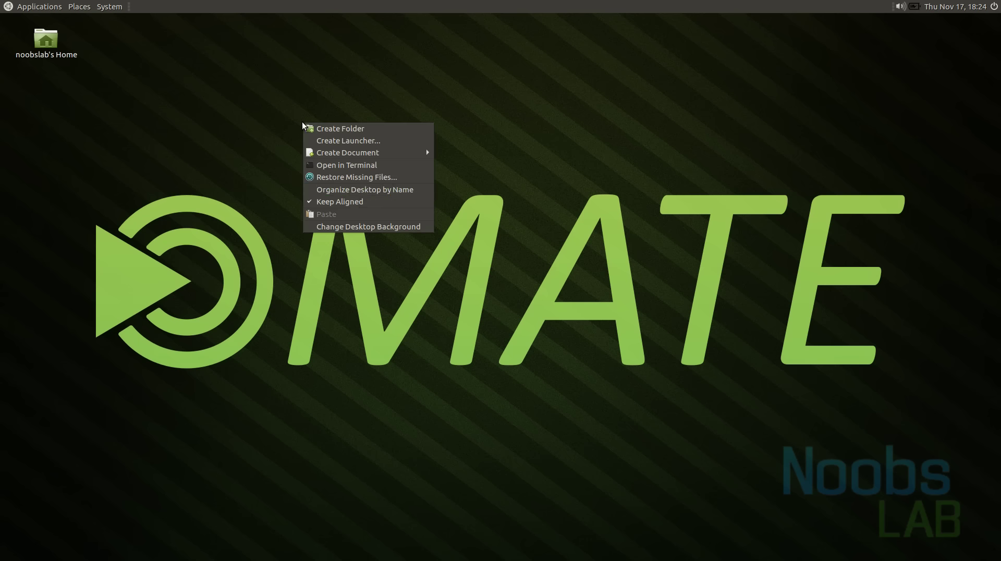
left_click(357, 226)
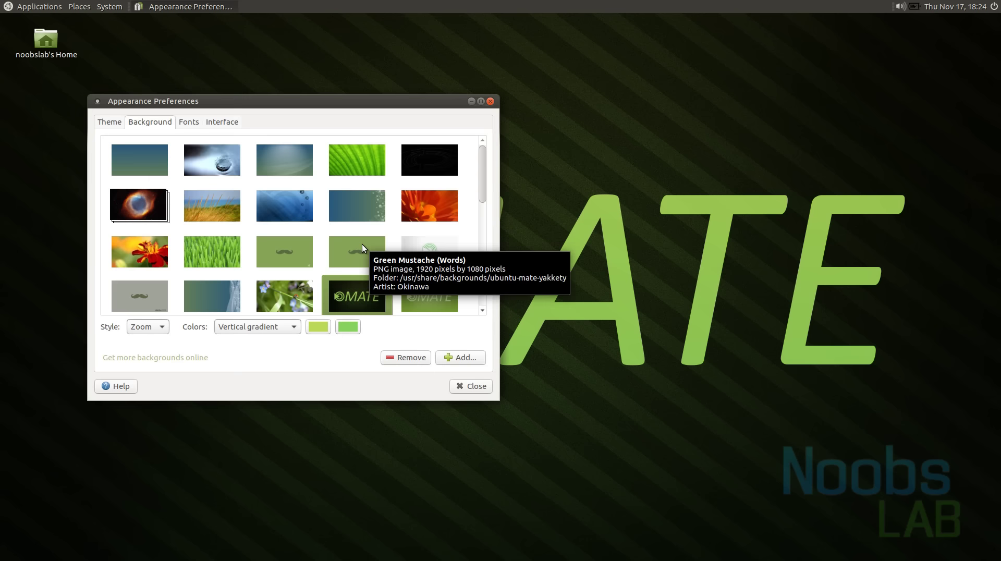
left_click(472, 359)
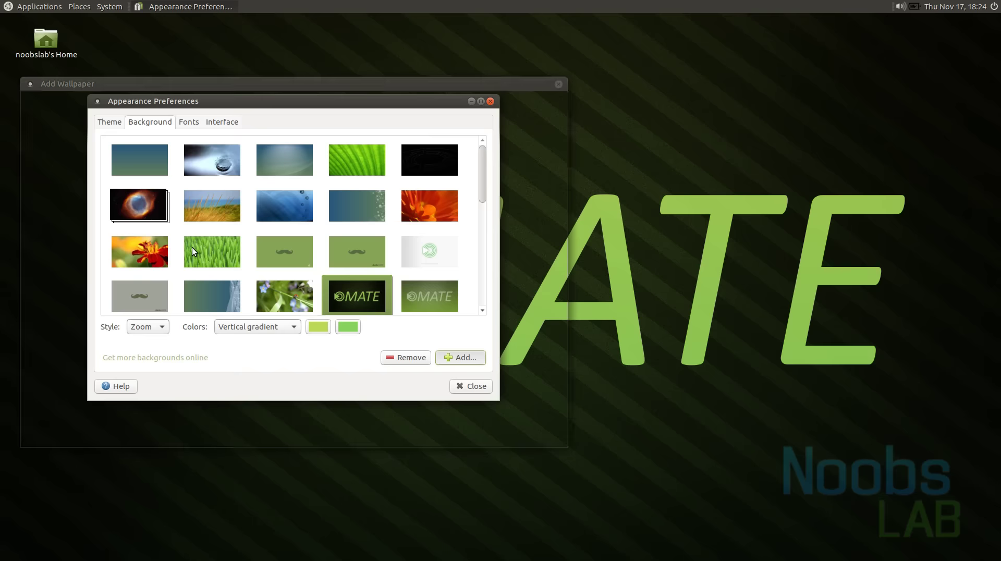
left_click(157, 140)
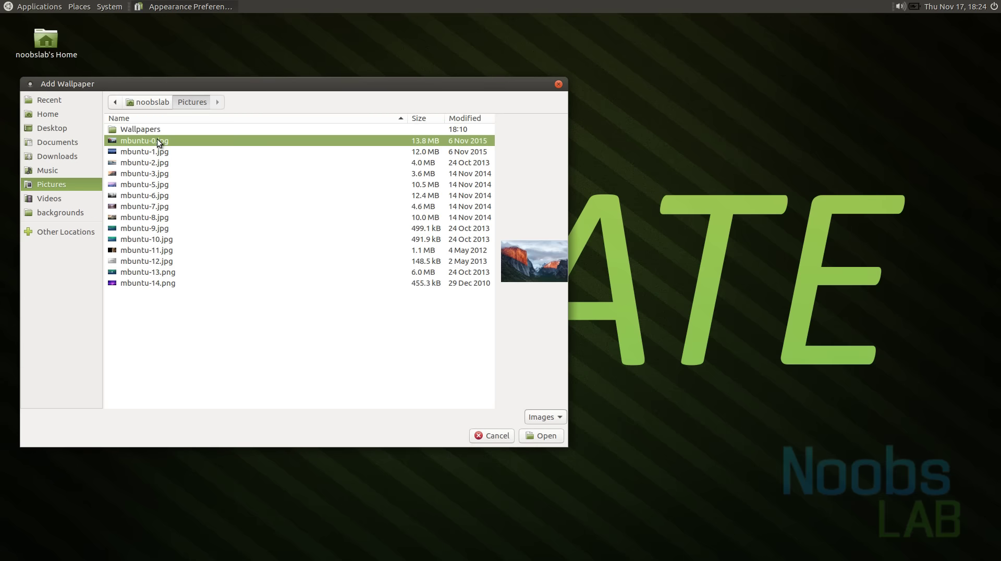
left_click(532, 433)
Step: Apply the Macbuntu theme in the appearance preferences
left_click(110, 122)
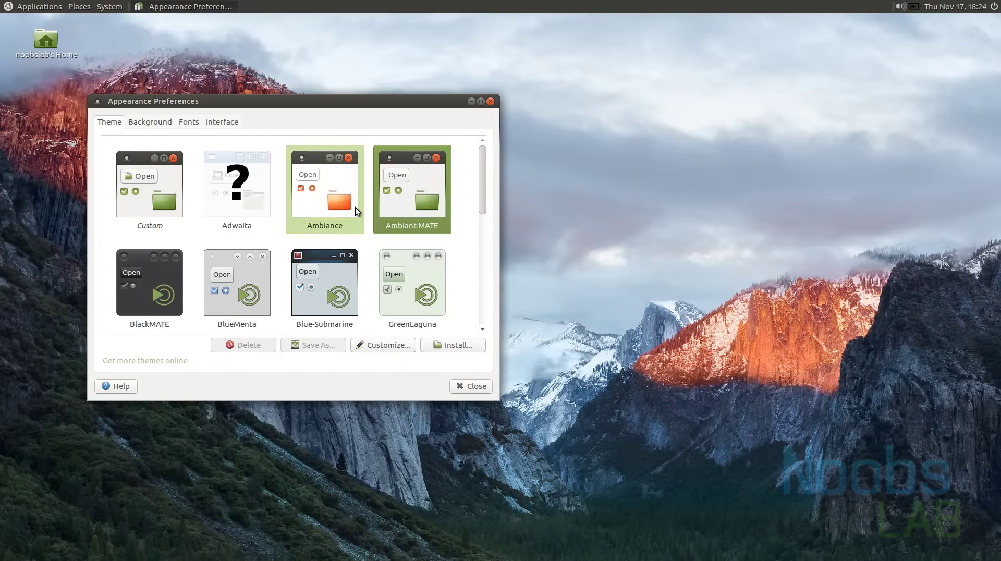
left_click_drag(480, 177, 482, 288)
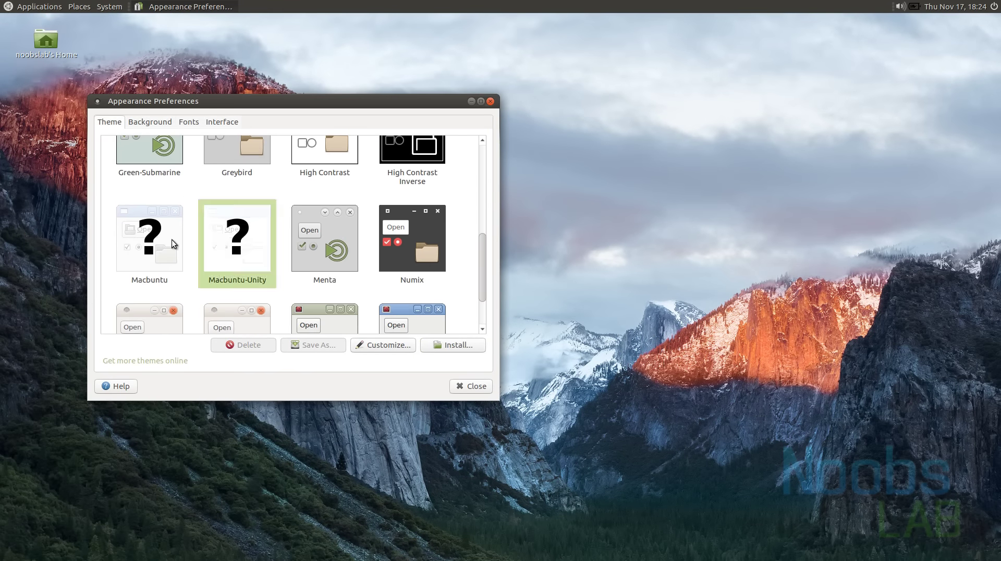
left_click(137, 240)
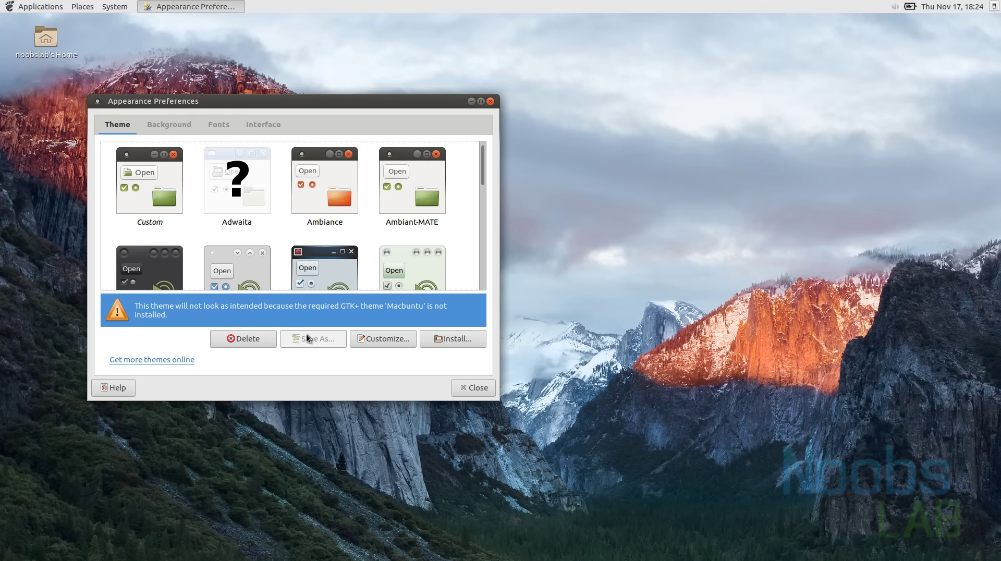
Step: Customize the theme with the MacBuntu controls and the macOS-style window border
left_click(369, 336)
left_click(296, 214)
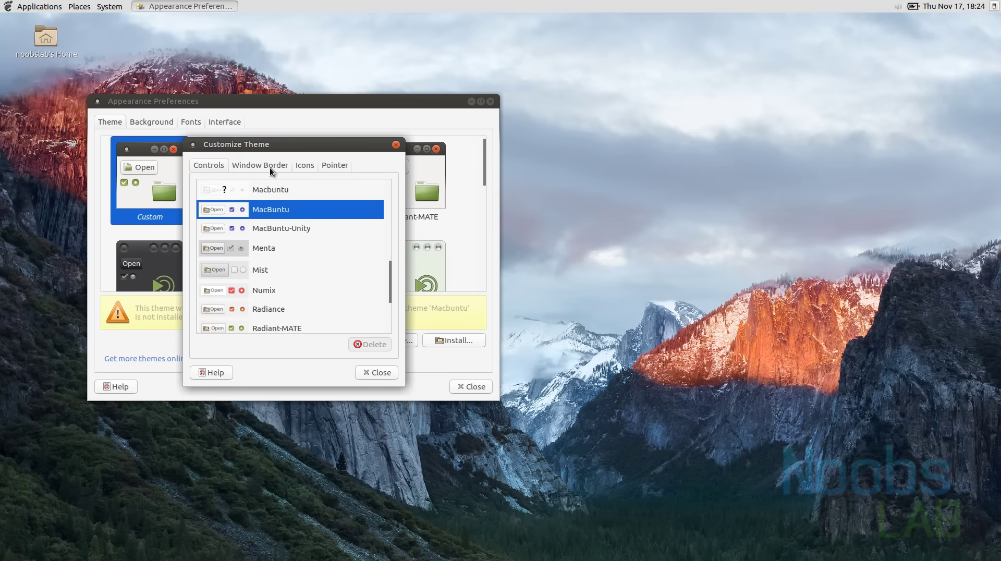
left_click(270, 167)
left_click(289, 232)
Step: Set the icons to MacBuntu-OS and the pointer to mac-cursors, then close the appearance preferences
left_click(300, 165)
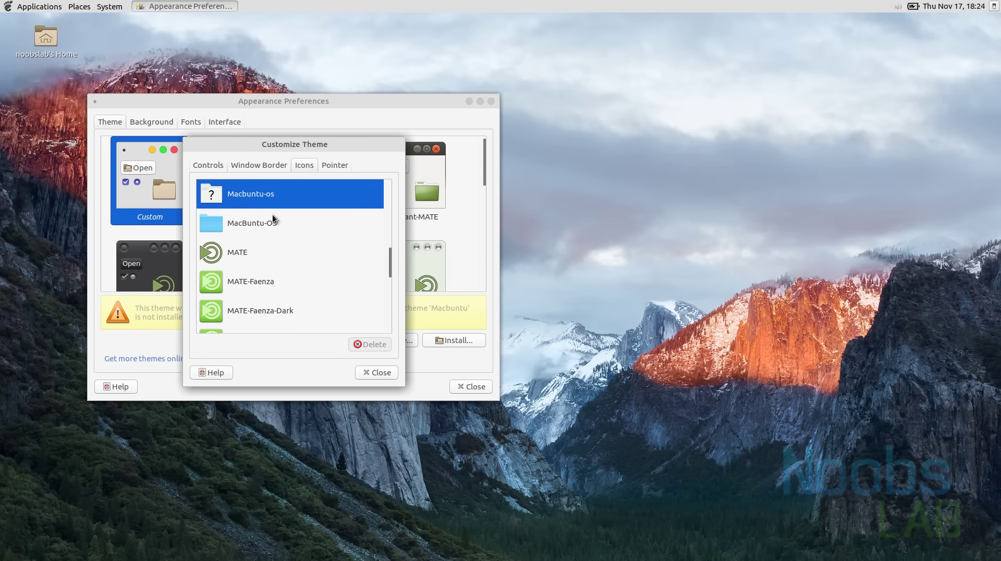
left_click(272, 218)
left_click(327, 167)
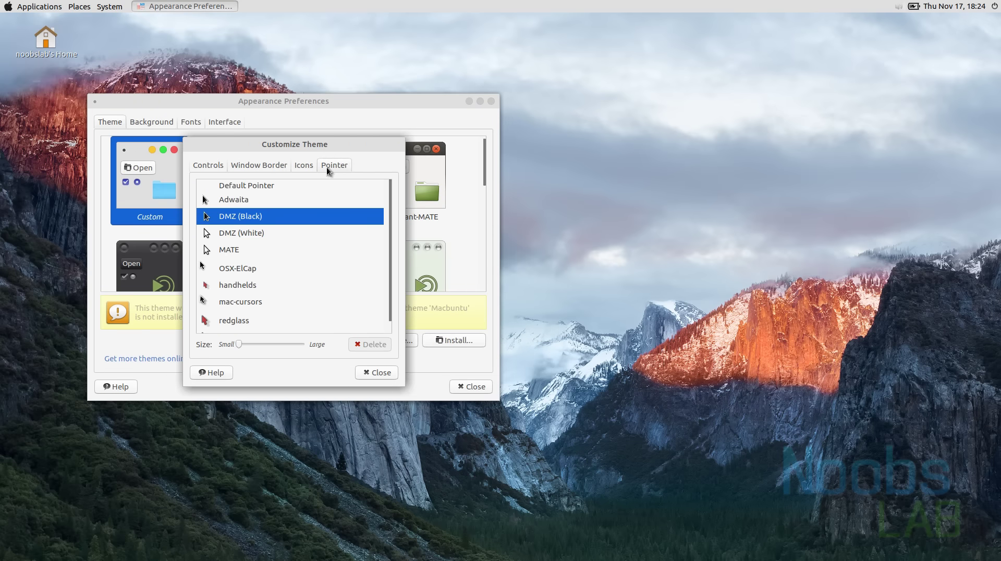
left_click(274, 302)
left_click(377, 372)
left_click(472, 386)
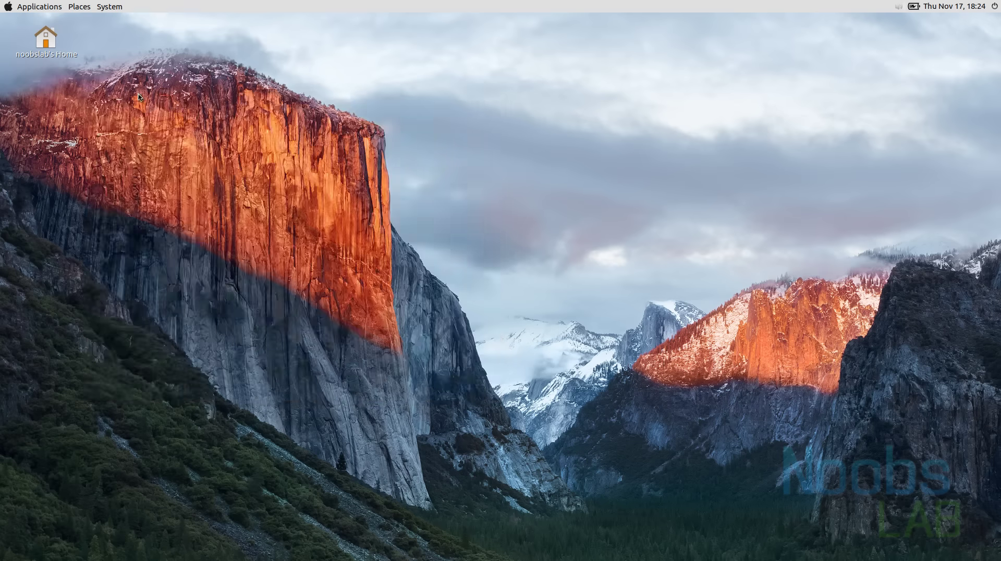
Step: Launch the Plank dock from the installed applications
left_click(51, 7)
mouse_move(44, 20)
left_click(191, 373)
Step: Open the home folder in the file manager and go to /usr/share/applications on the file system
double_click(46, 41)
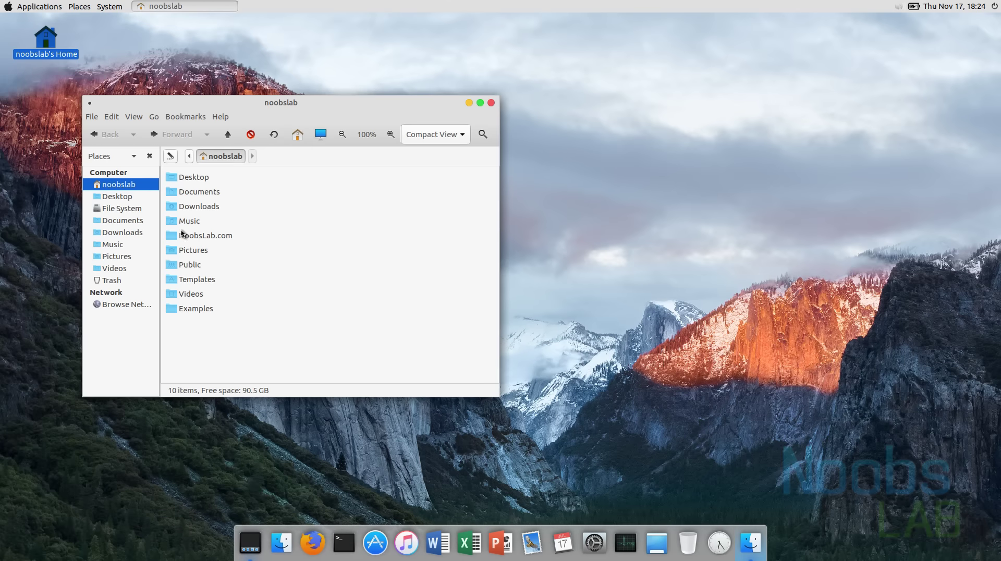
left_click(140, 210)
left_click(262, 282)
type("us")
key("Return")
type("sh")
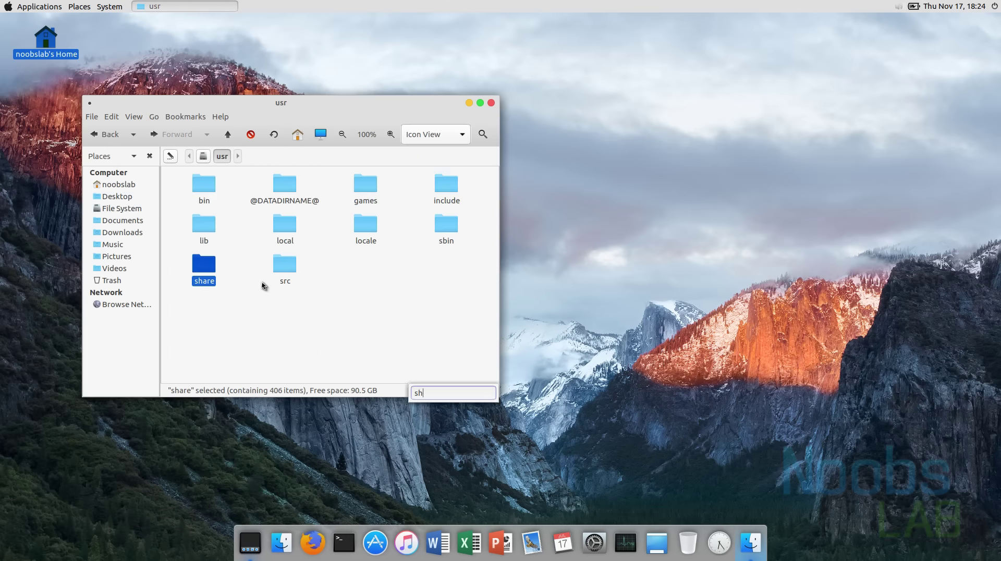
key("Return")
type("appli")
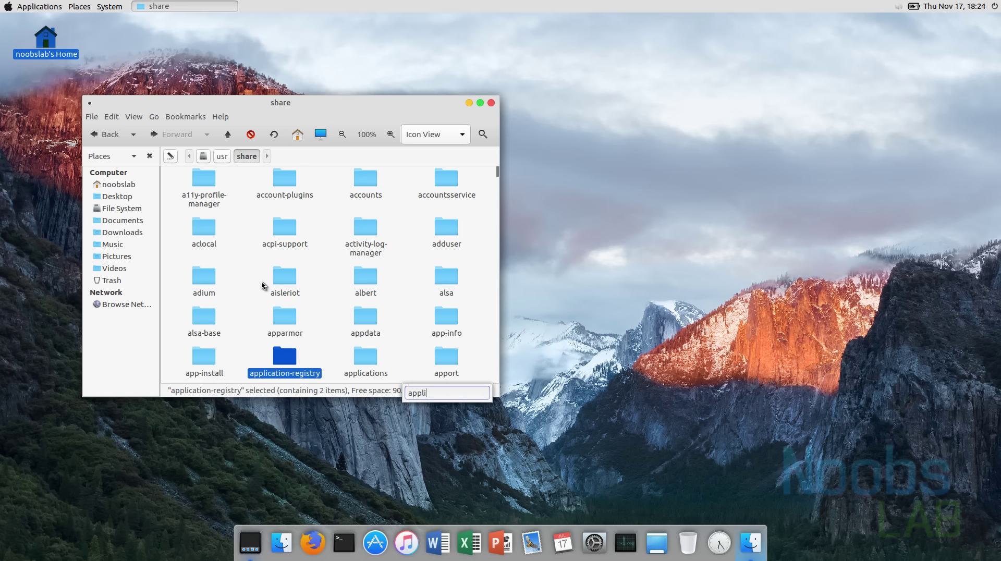
double_click(363, 358)
Step: Add Slingscold from the applications folder to the dock beside the file manager icon and try opening it from there
type("slin")
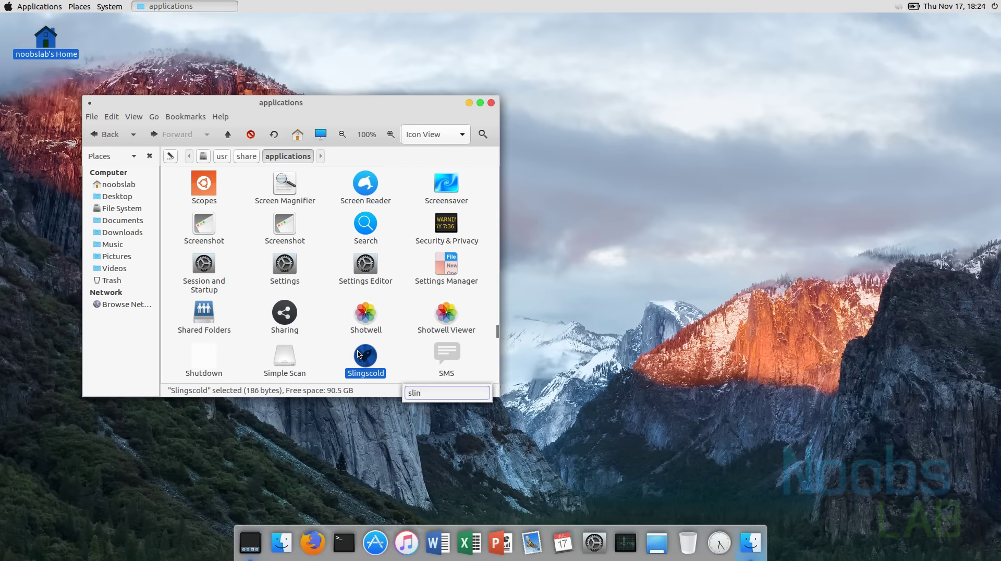
left_click_drag(379, 370, 301, 540)
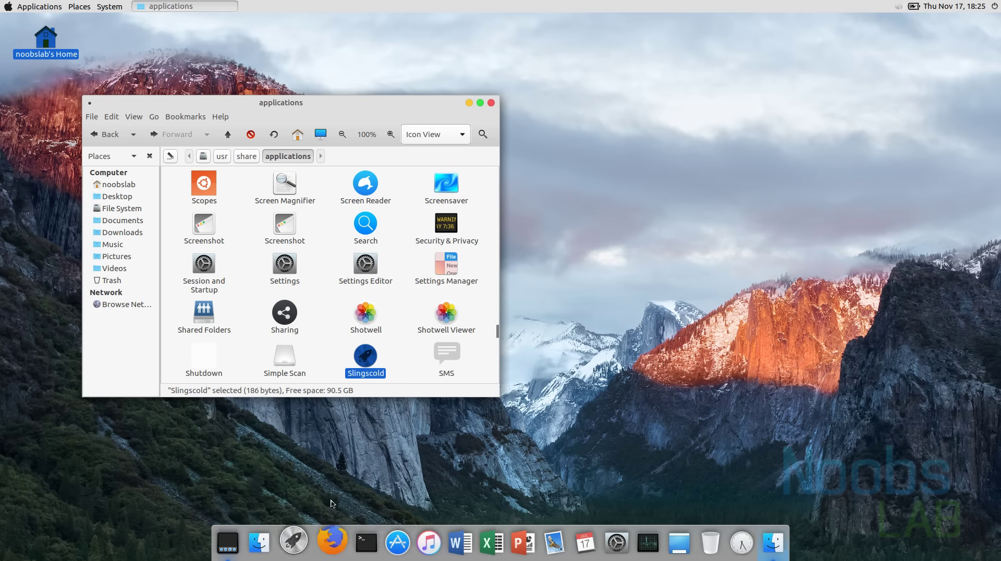
left_click(490, 103)
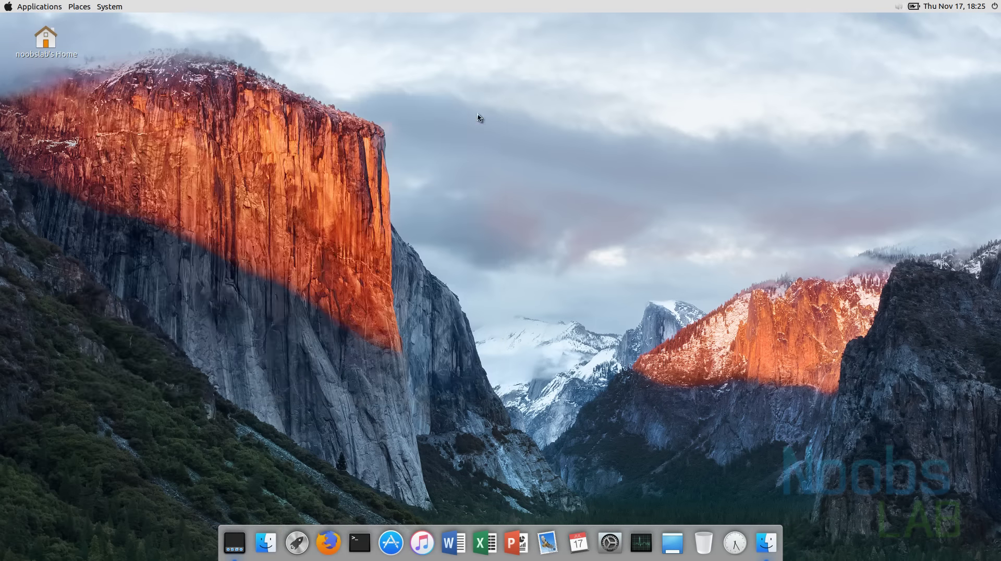
left_click(311, 542)
key("Escape")
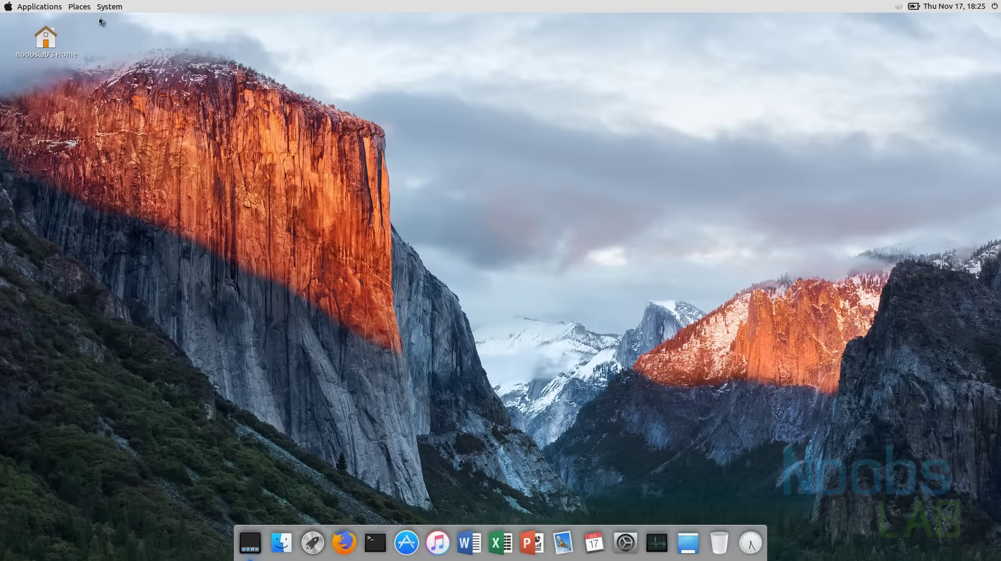
Step: View the About information of the MATE desktop and close it
left_click(108, 7)
left_click(133, 97)
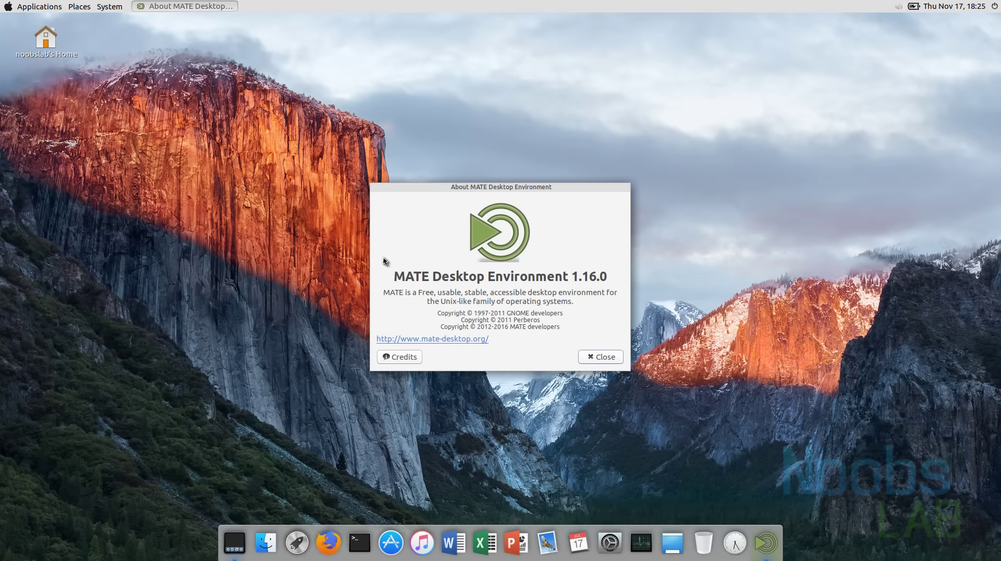
key("Escape")
Step: Check the Ubuntu release in a terminal with lsb_release -a
left_click(362, 539)
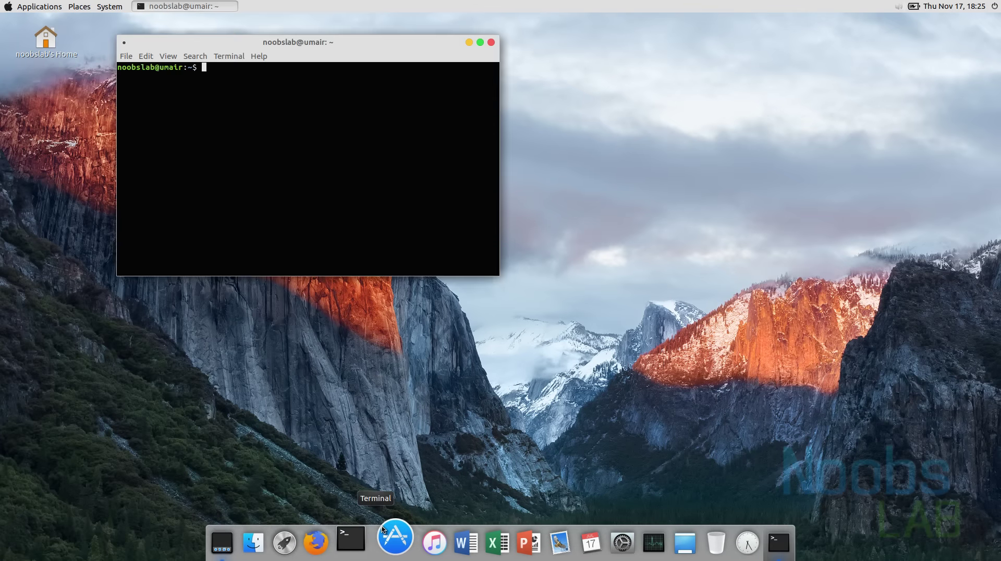
type("lsb_release -a")
key("Return")
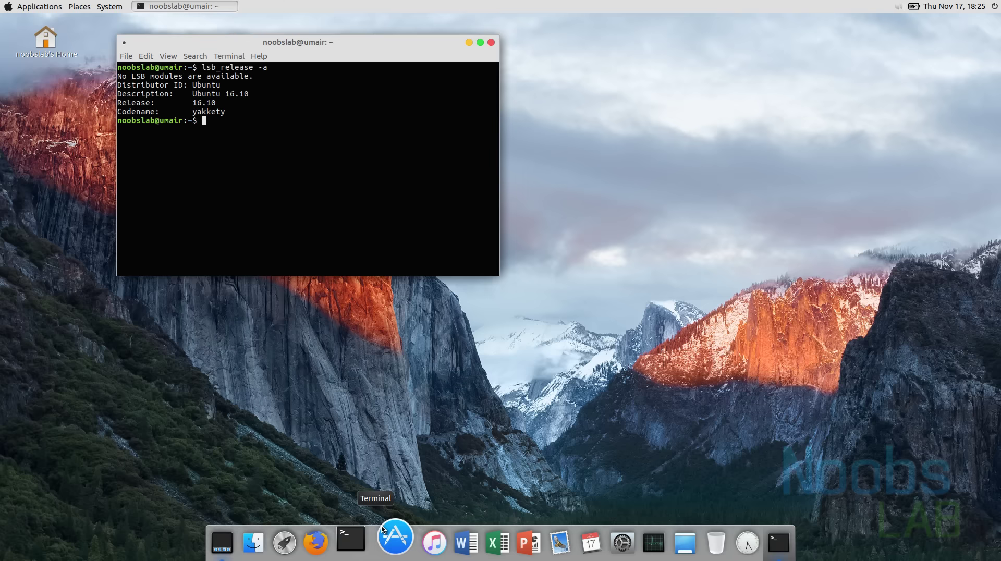
Step: Launch Albert from the installed applications and close the terminal window
left_click(39, 7)
left_click(126, 40)
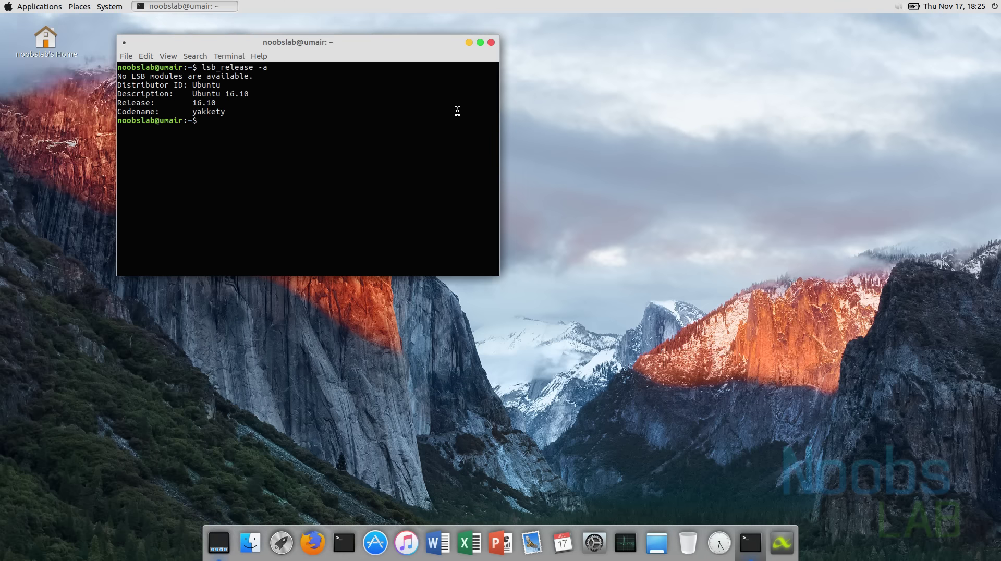
left_click(490, 43)
key("ctrl+space")
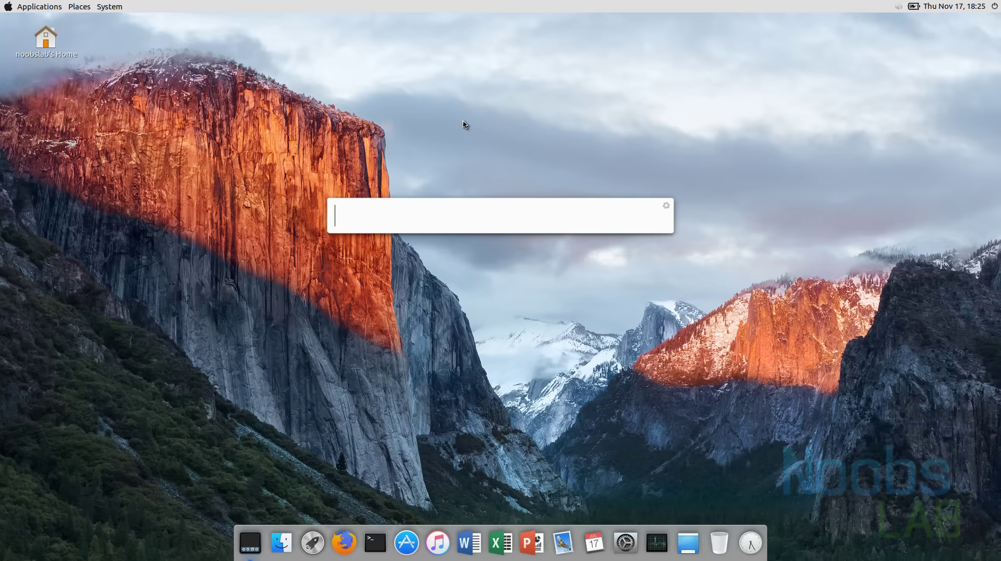
type("gnome")
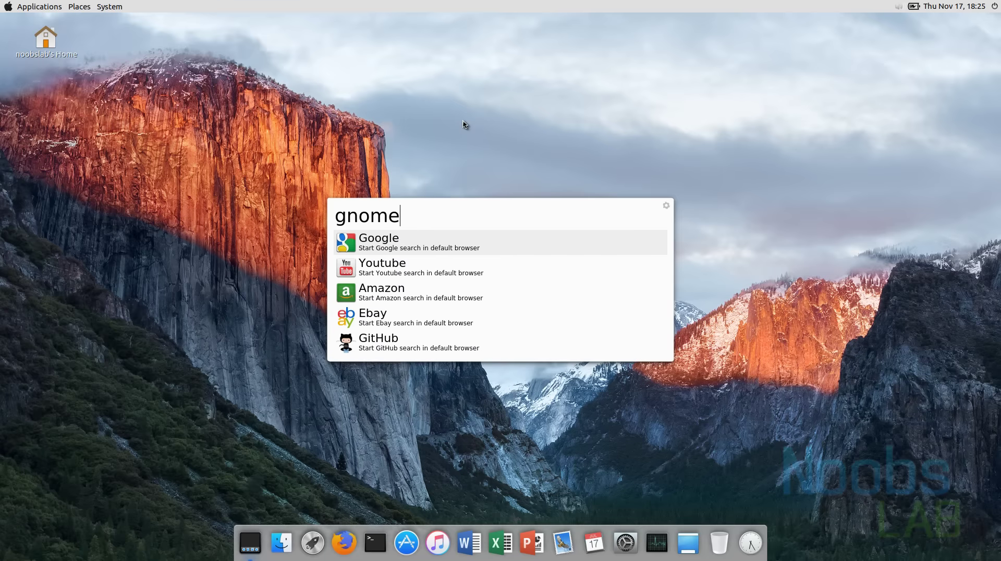
key("BackSpace")
key("BackSpace")
type("www.n")
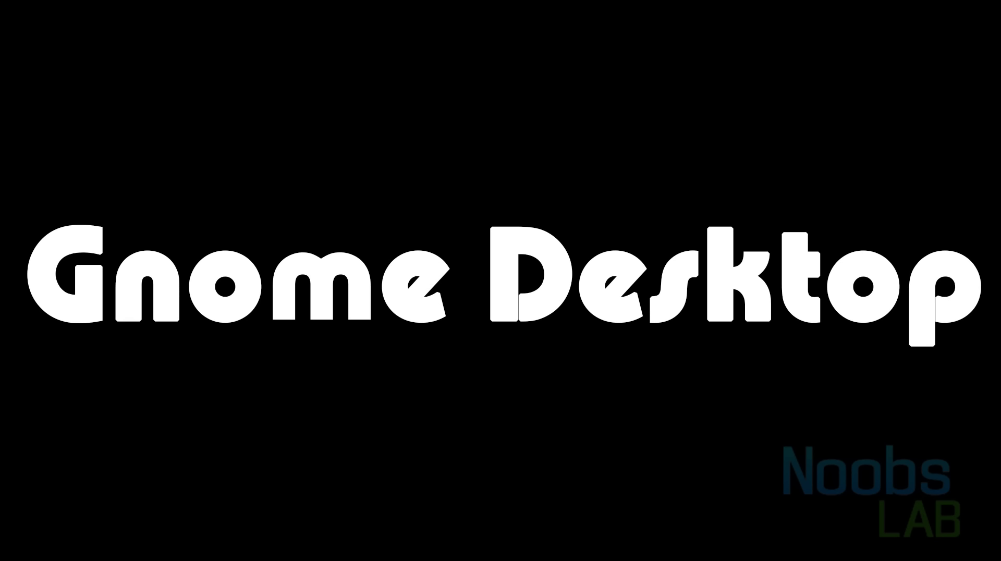
Step: Set the desktop background to the grey "Guess what? This is not a Mac!" image from the Pictures collection
right_click(224, 112)
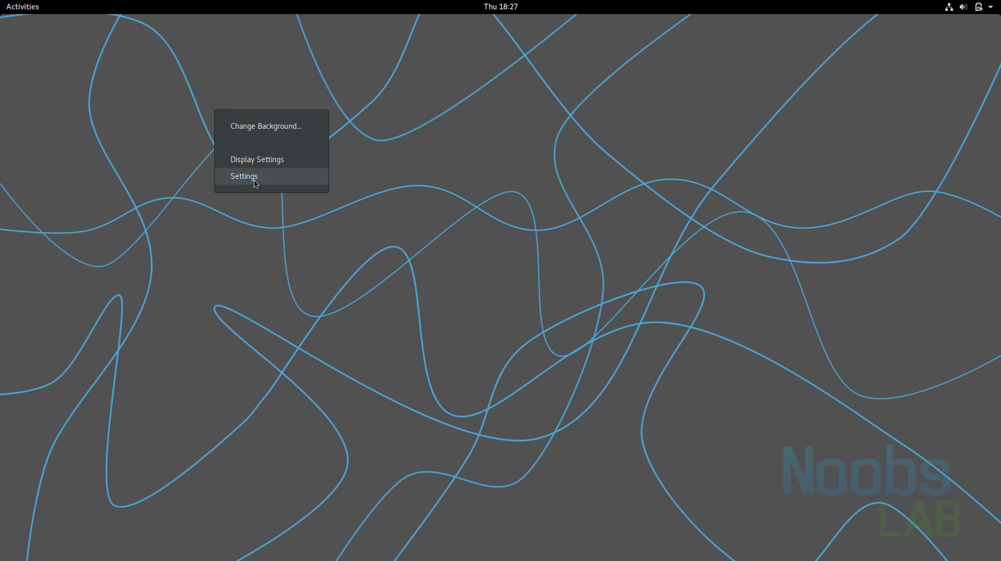
left_click(263, 131)
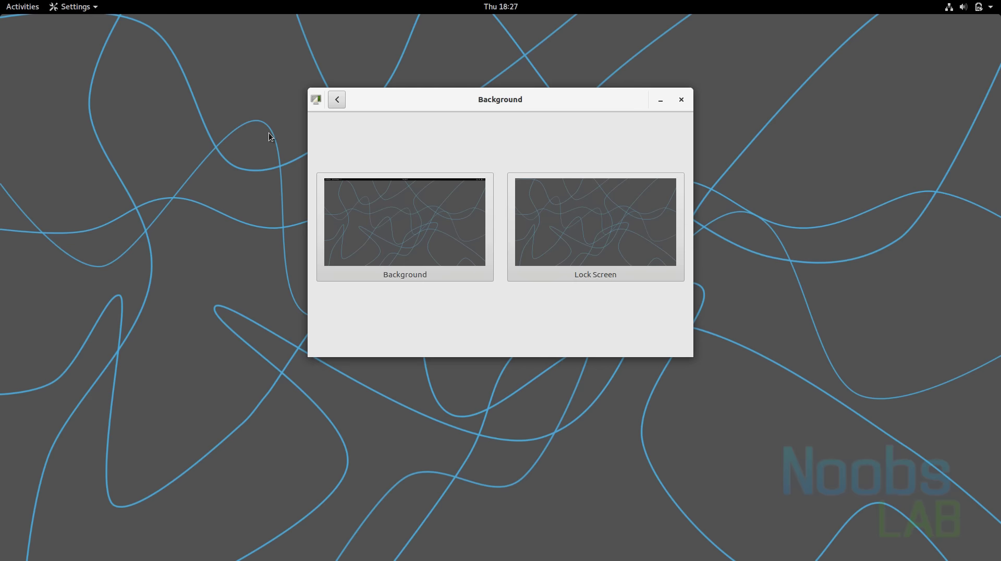
left_click(411, 258)
left_click(481, 118)
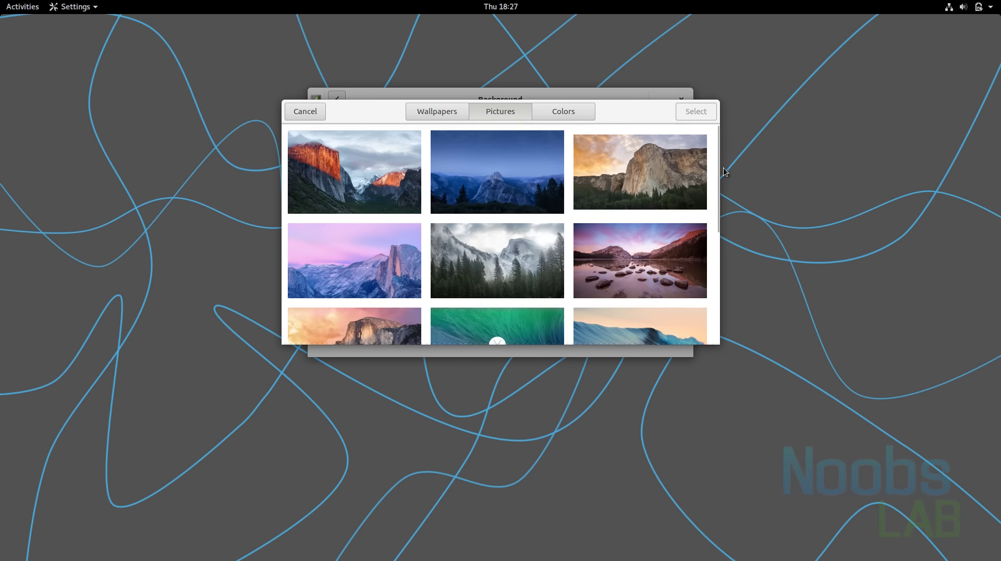
left_click_drag(718, 193, 719, 268)
left_click(640, 284)
left_click(696, 112)
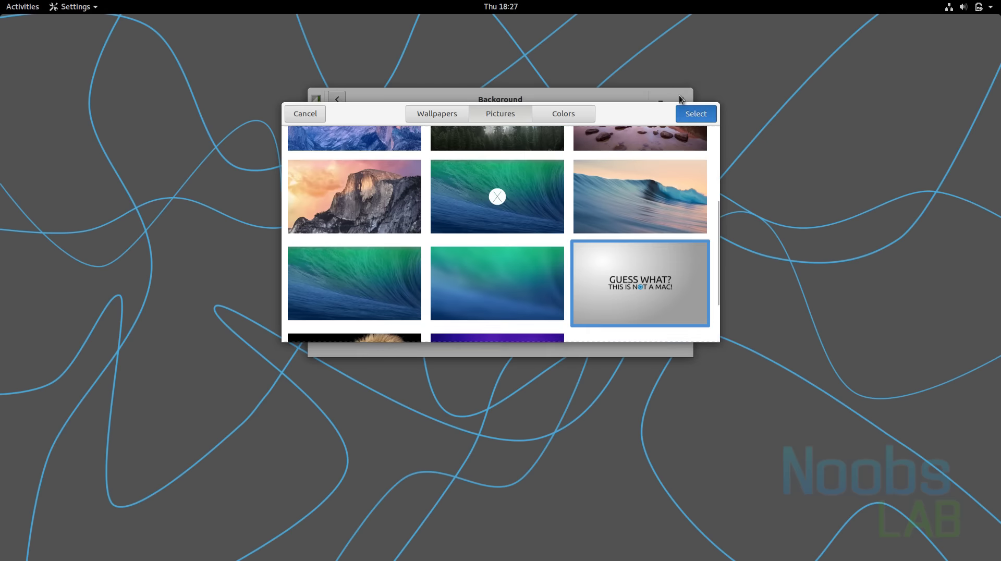
Step: Open Tweak Tool and set the GTK+ theme to MacBuntu and the icons to MacBuntu-OS
left_click(28, 10)
type("twea")
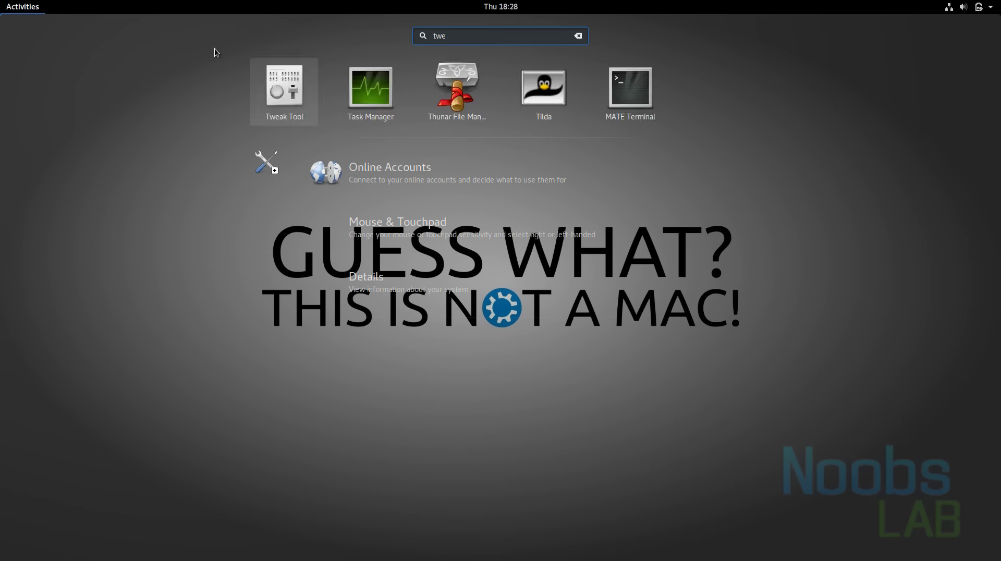
left_click(492, 92)
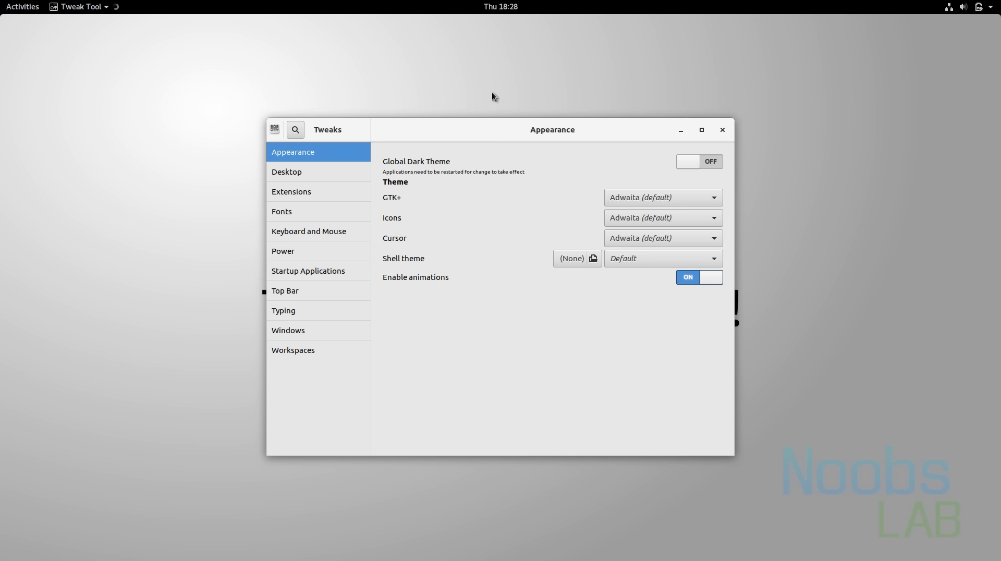
left_click(644, 196)
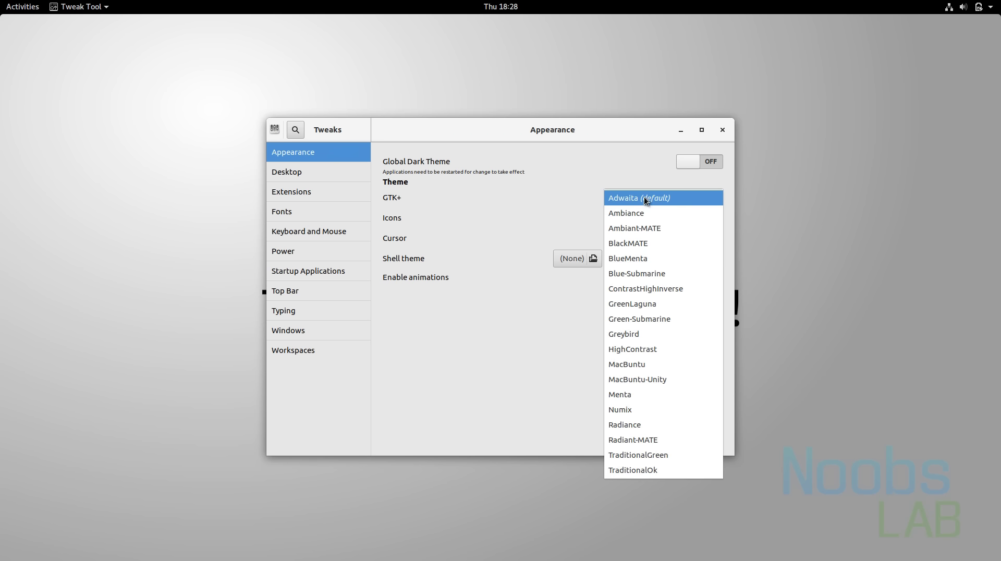
left_click(661, 365)
left_click(678, 213)
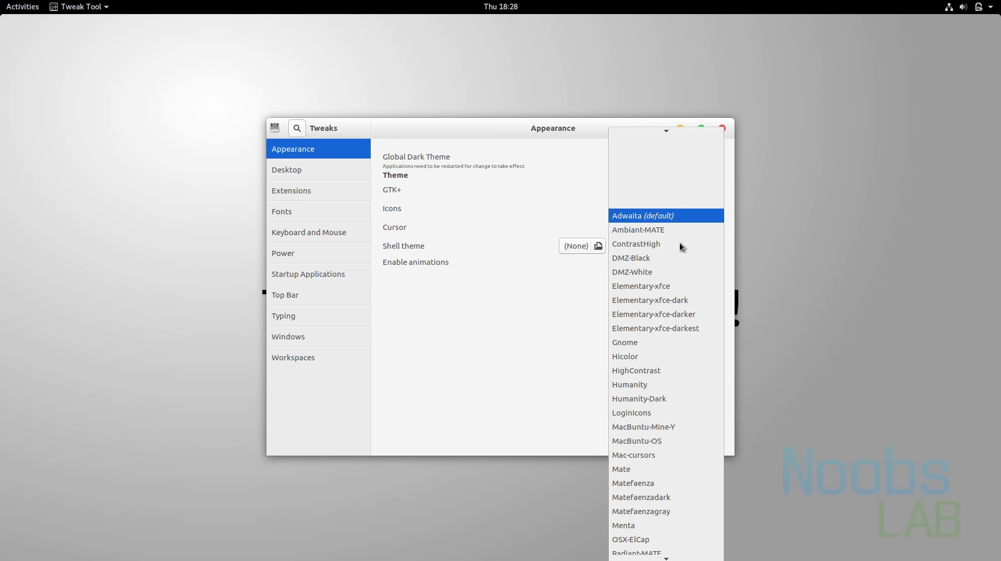
left_click(658, 441)
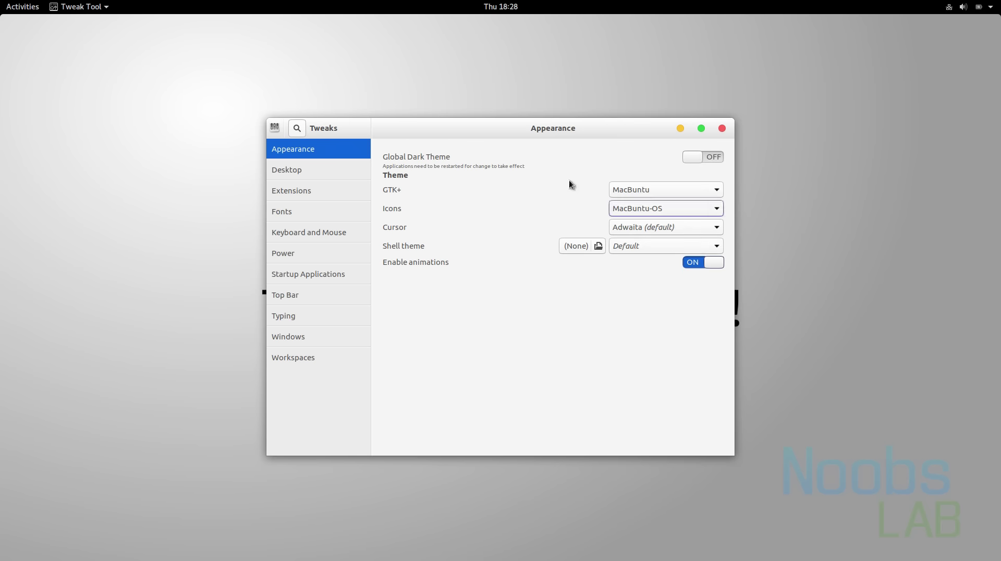
Step: Open the Home folder in the file manager and move the Tweaks window aside so both are visible
left_click(21, 6)
left_click(39, 288)
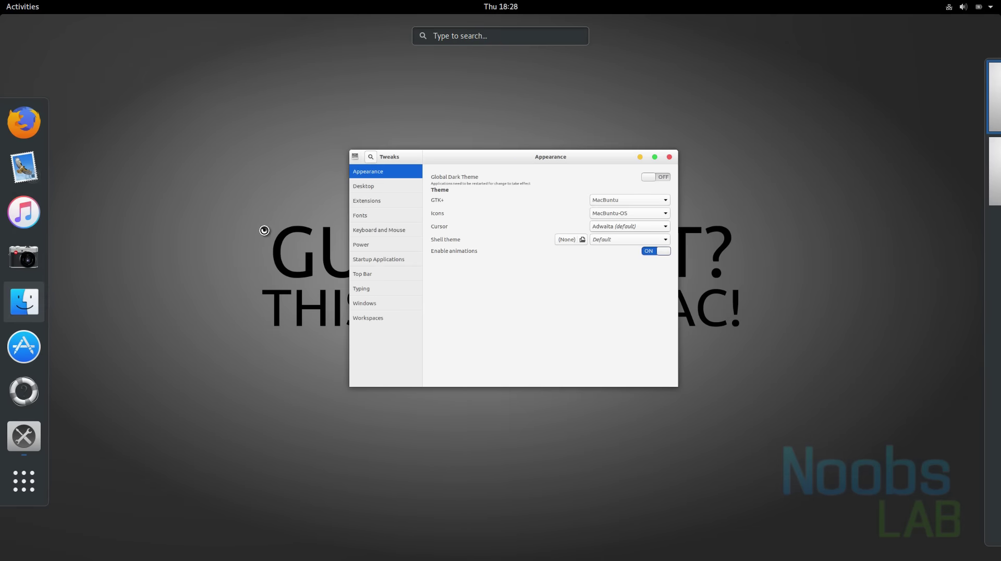
left_click_drag(555, 132, 656, 135)
Step: Try the MacBuntu-Mine-Y icon theme, then switch the icons back to MacBuntu-OS
left_click(756, 210)
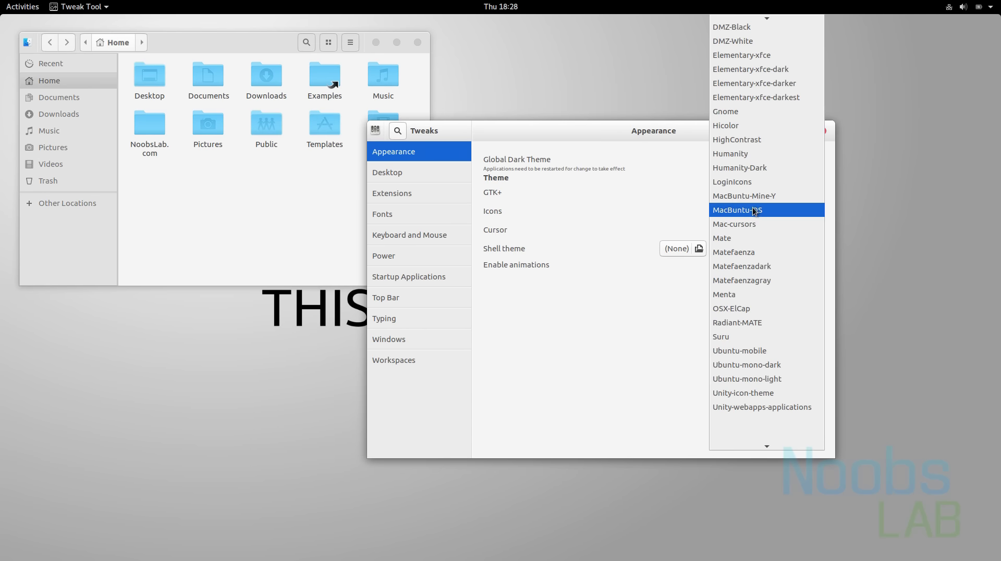
left_click(756, 201)
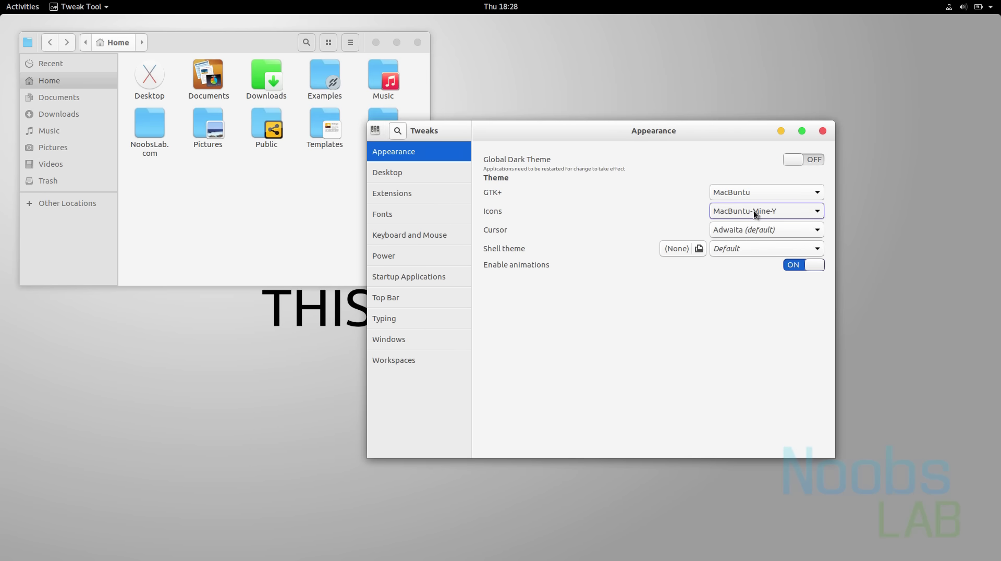
left_click(753, 211)
left_click(754, 223)
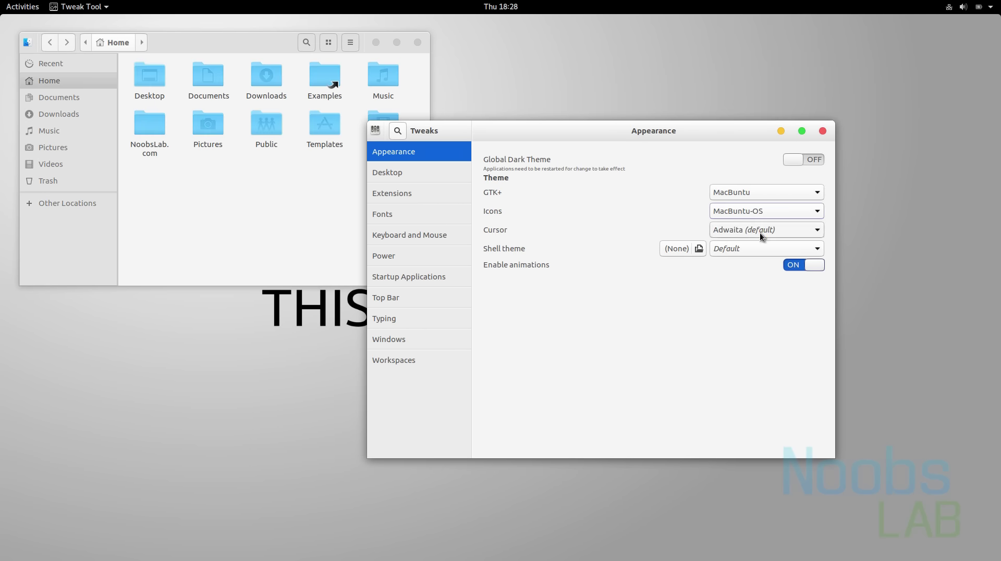
Step: Set the cursor theme to Mac-cursors and the shell theme to MacBuntu
left_click(759, 233)
left_click(763, 284)
left_click(766, 254)
left_click(764, 263)
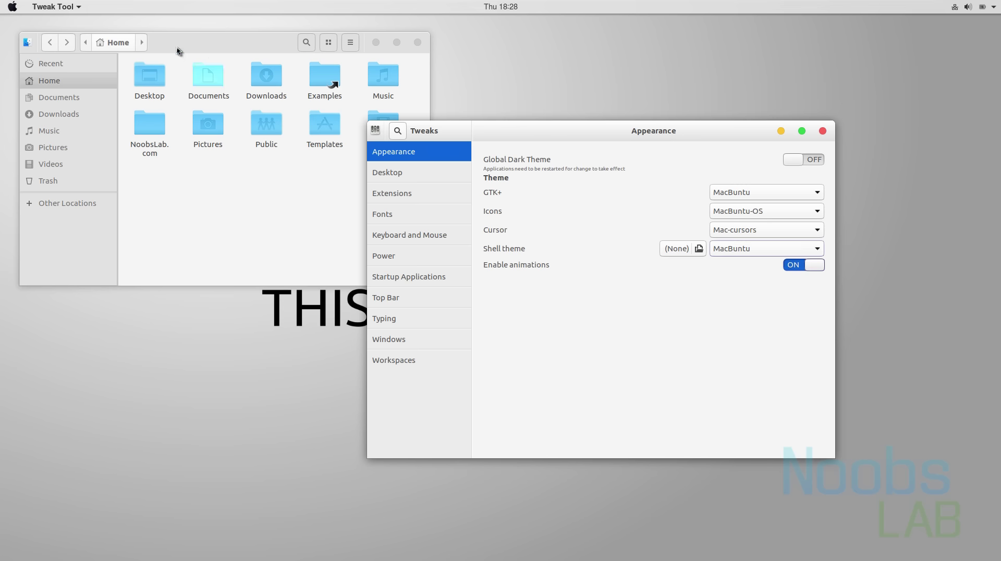
Step: View and leave the Activities overview, then close the Tweaks window
left_click(11, 9)
left_click(13, 11)
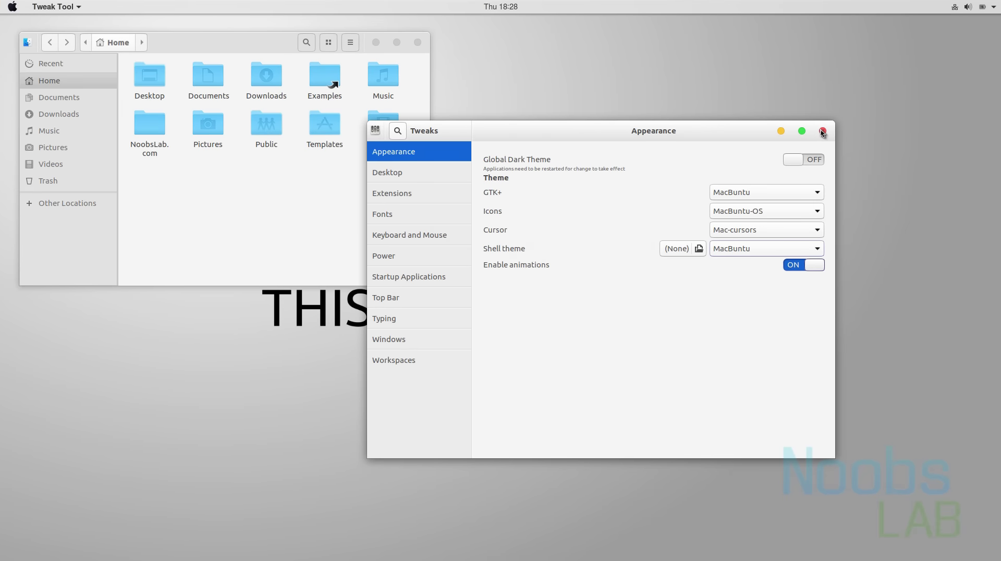
left_click(822, 131)
Step: Search the installed applications for "plan" and launch the Plank dock
key("super")
type("plan")
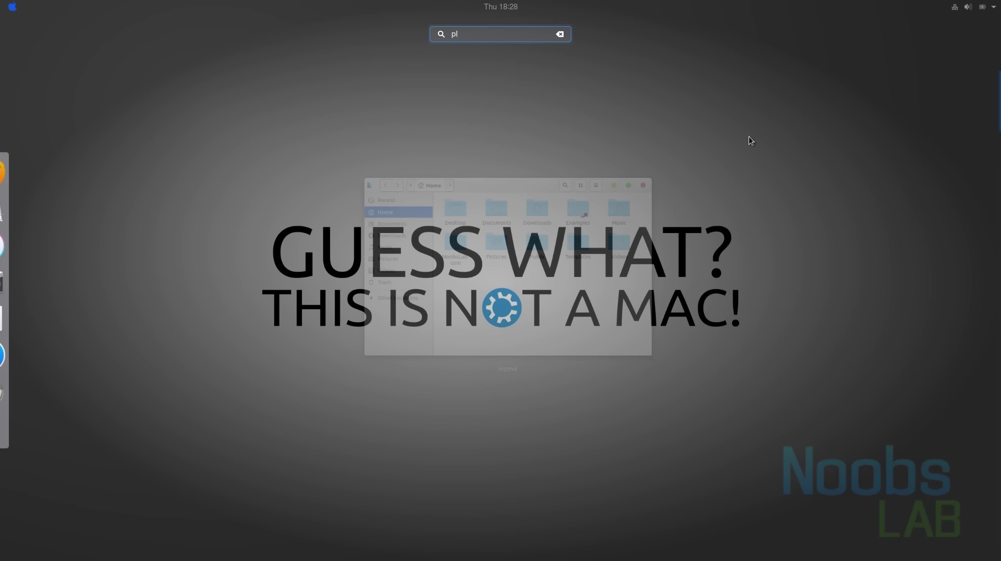
left_click(503, 104)
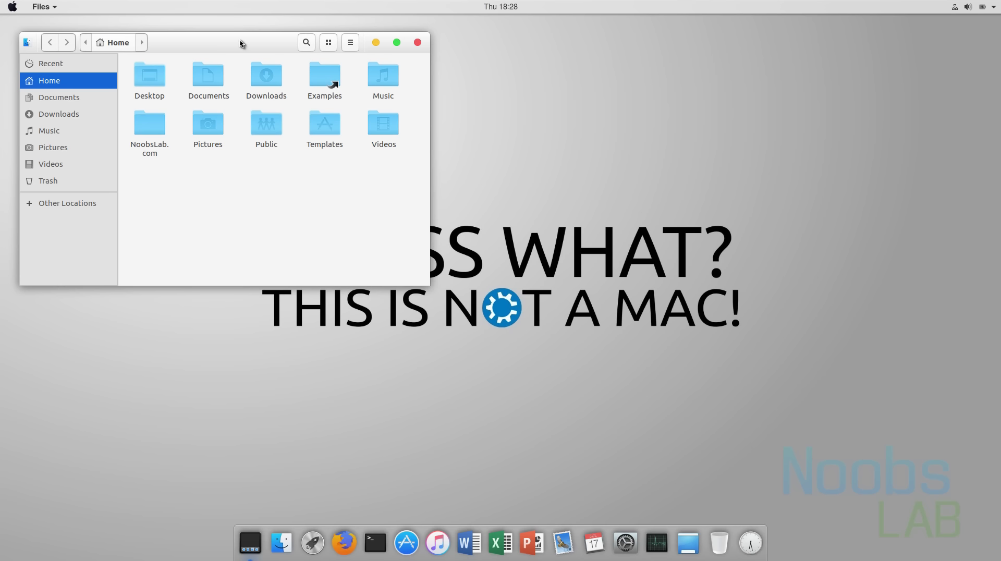
Step: Move the Home folder window, search for "gno" in the Albert launcher, and dismiss both
left_click_drag(242, 41, 392, 46)
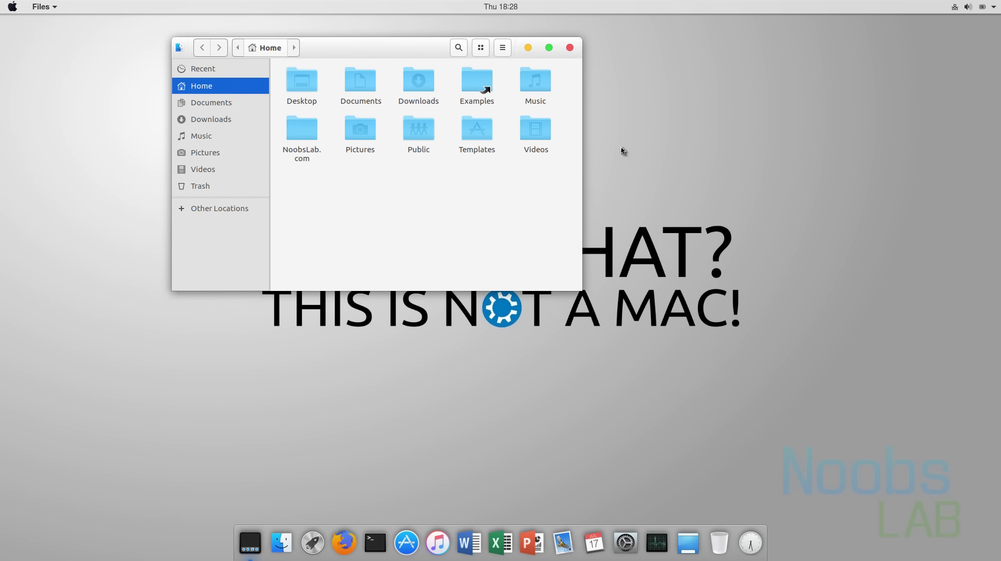
key("ctrl+space")
type("gno")
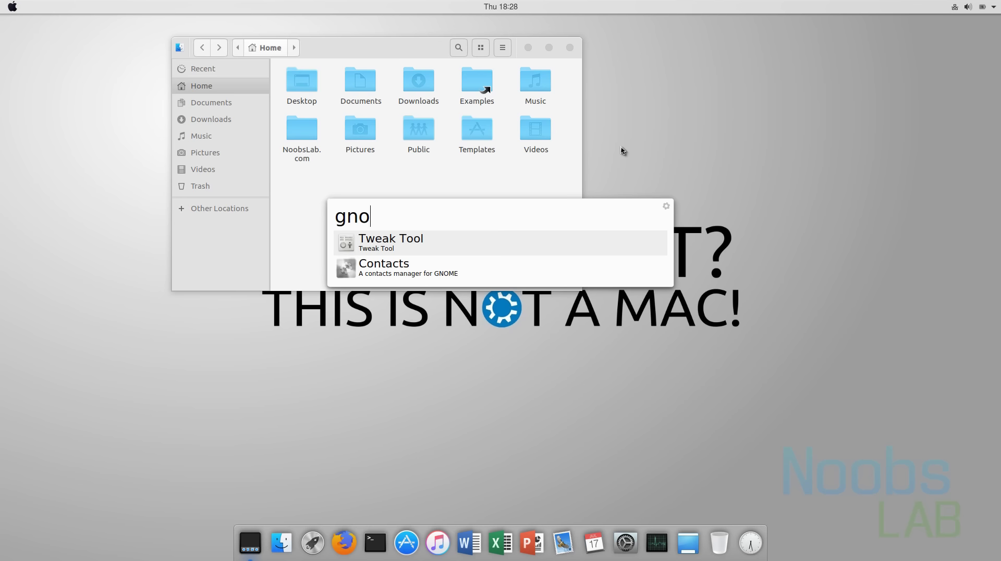
key("Escape")
left_click(570, 48)
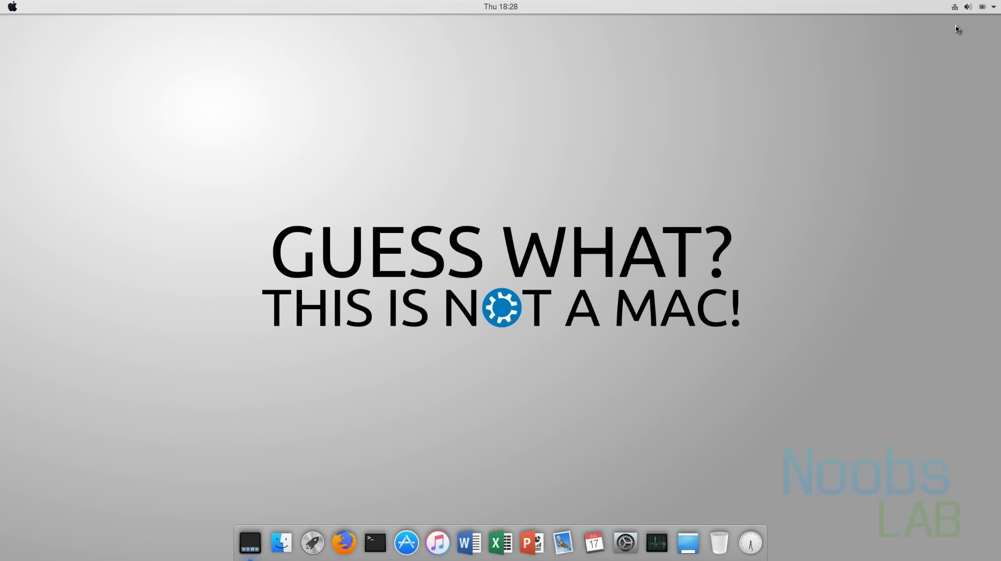
Step: Log out of the GNOME session from the system menu
left_click(967, 10)
left_click(947, 94)
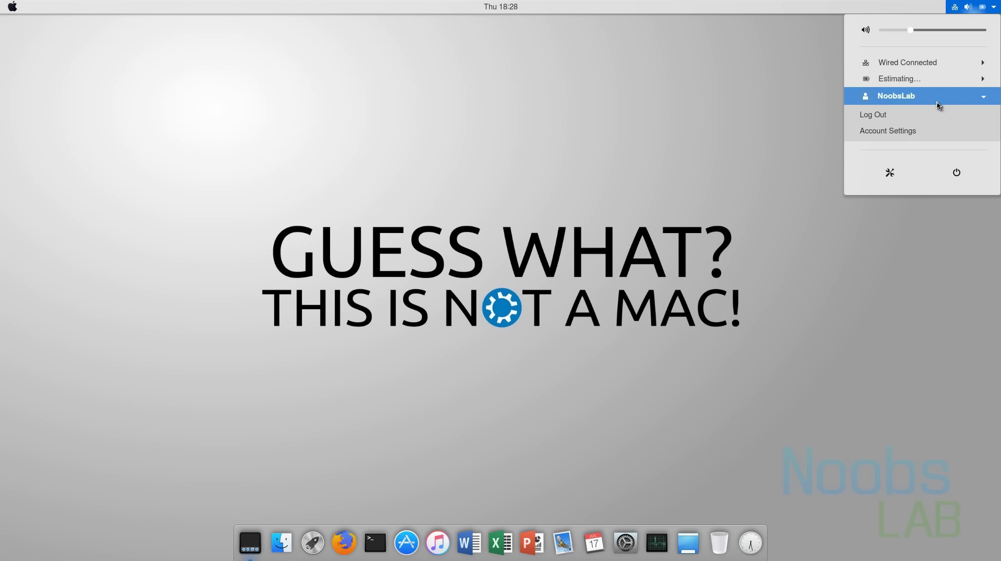
left_click(933, 116)
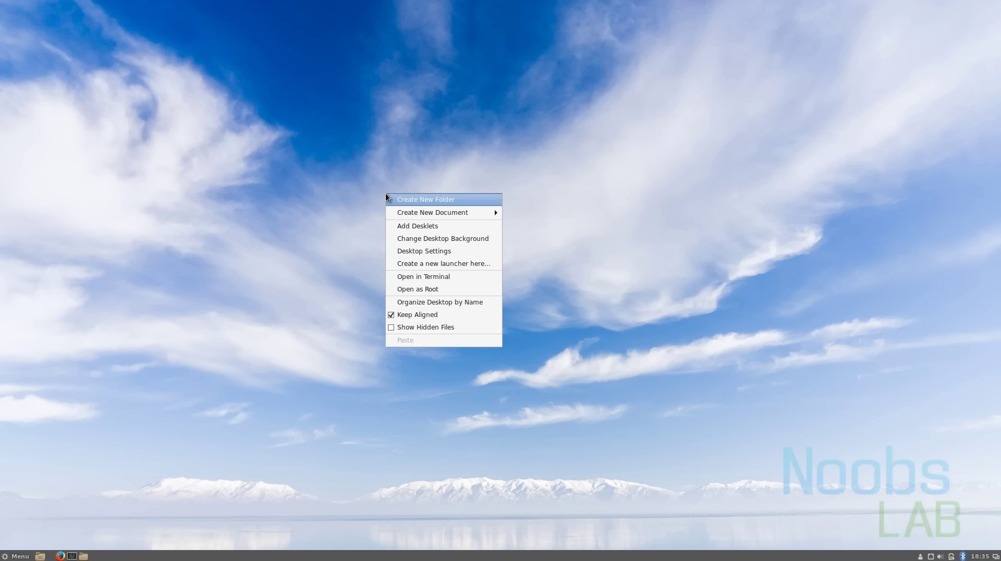
Step: Set the Cinnamon desktop background to mbuntu-6.jpg from the Pictures folder
left_click(449, 249)
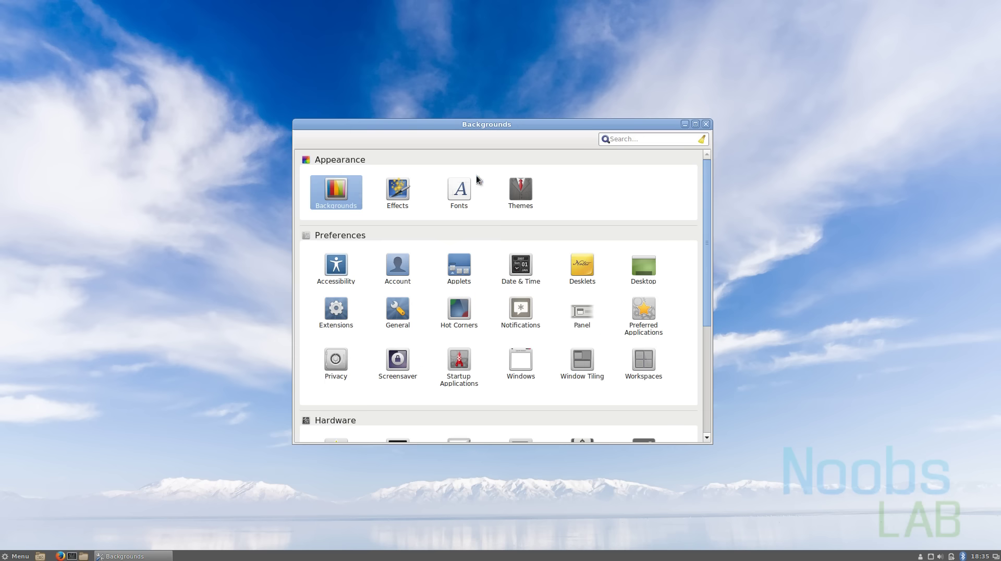
left_click(335, 190)
left_click(368, 259)
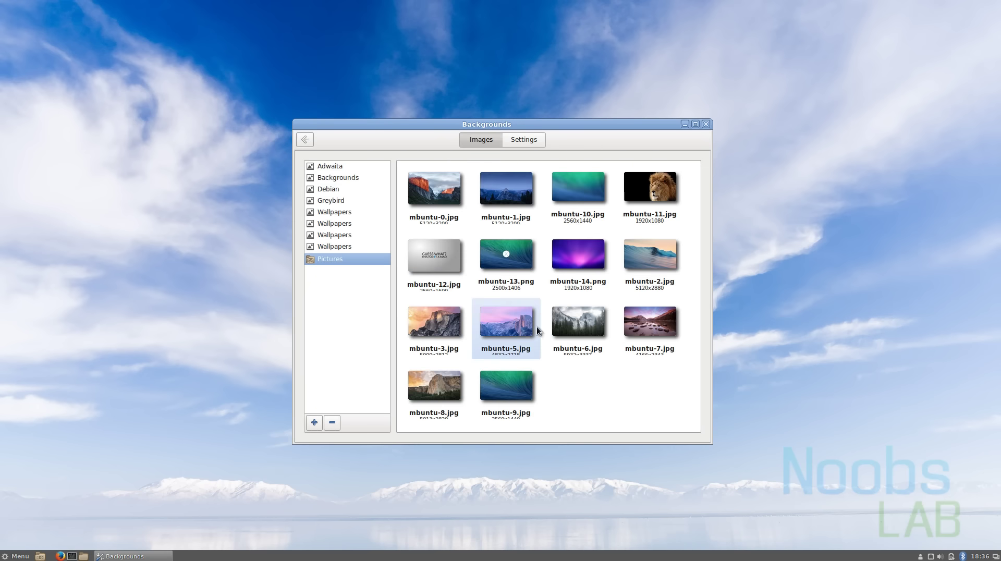
left_click(565, 327)
Step: In the Themes settings, set the window borders and controls to MacBuntu and the icons to MacBuntu-OS
left_click(309, 142)
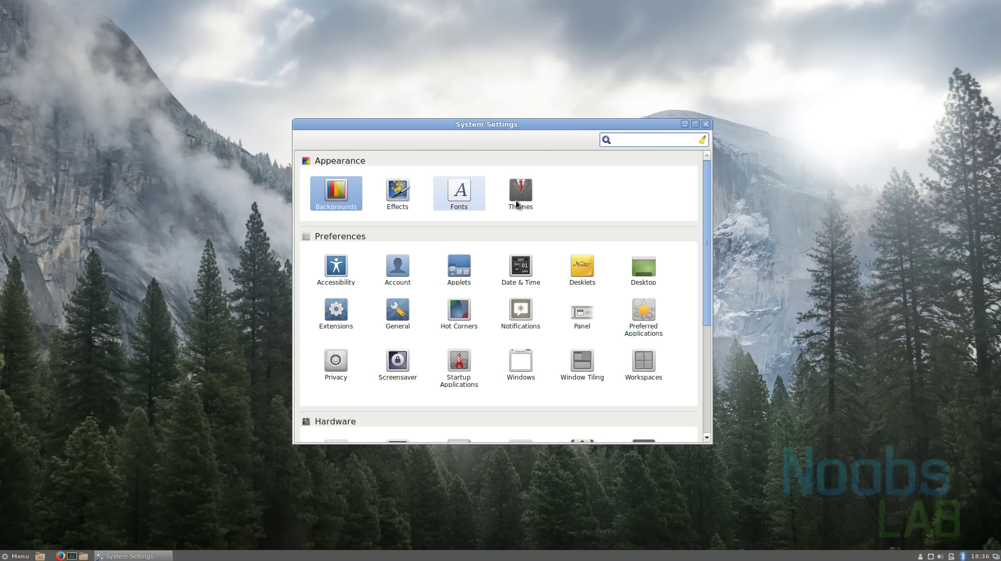
left_click(521, 192)
left_click(621, 202)
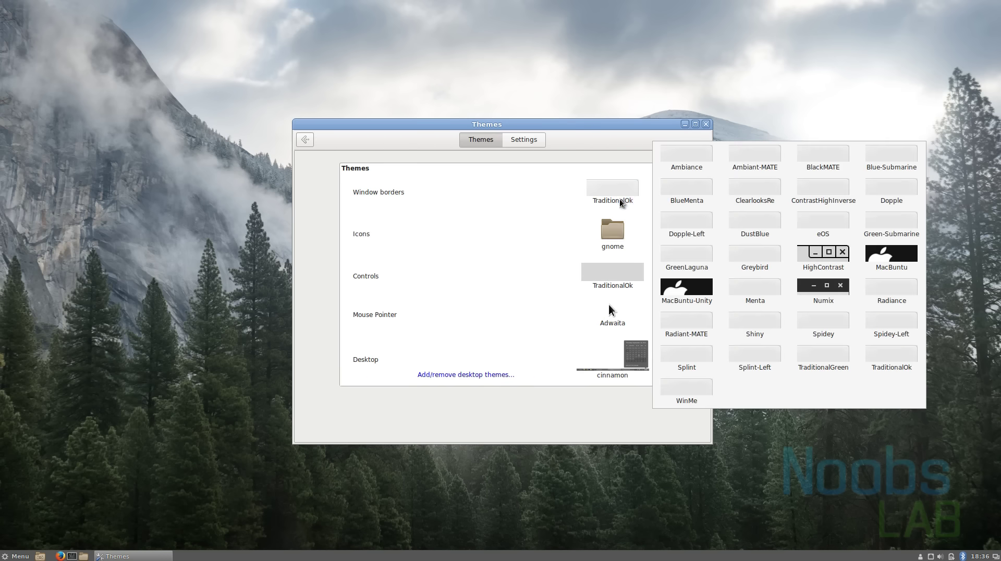
left_click(893, 260)
left_click(604, 240)
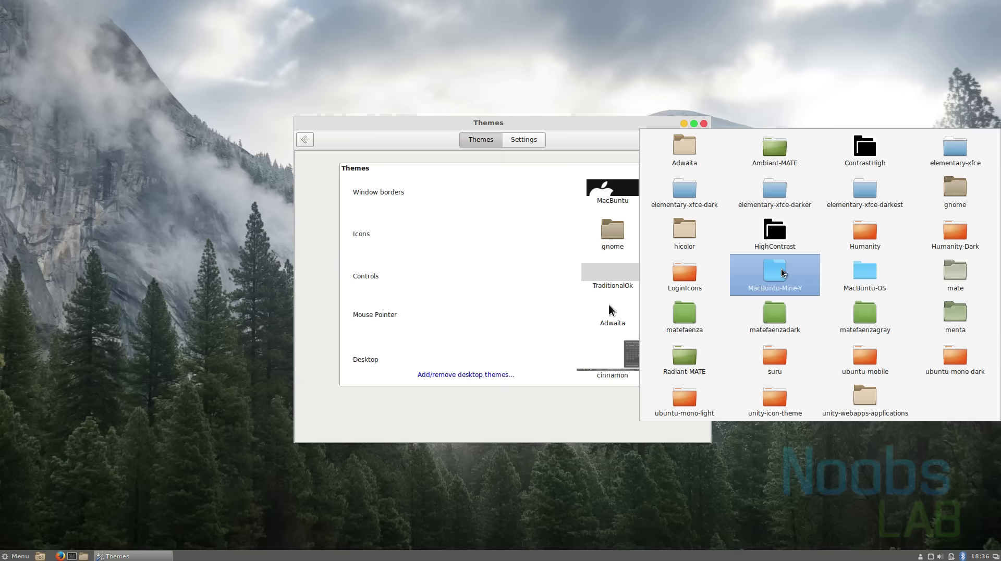
left_click(771, 284)
left_click(612, 273)
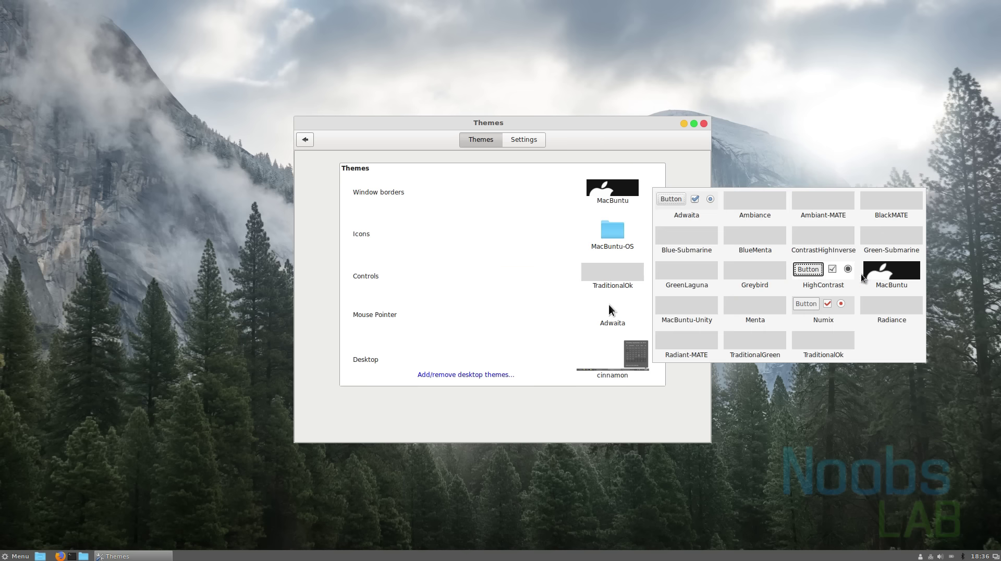
left_click(892, 279)
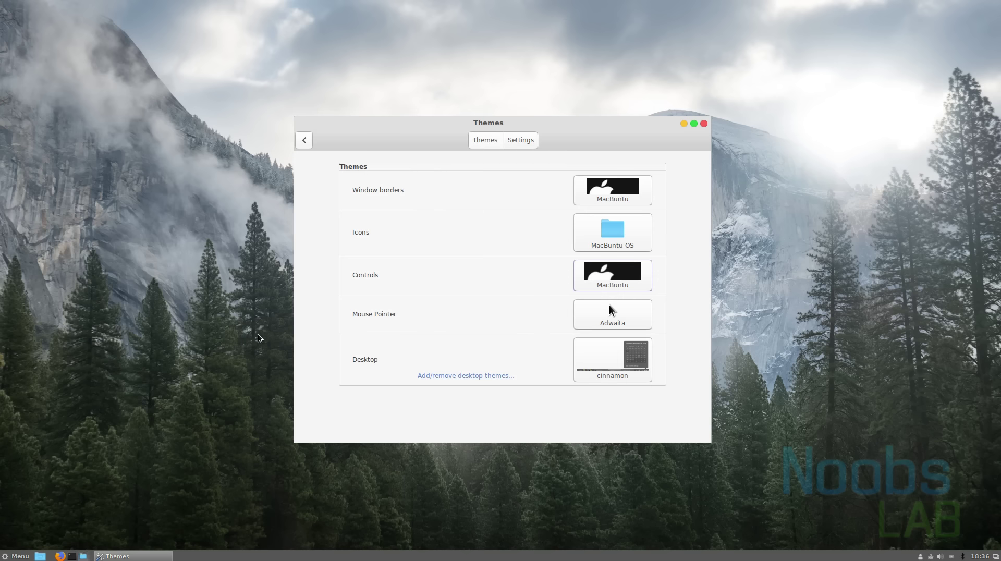
Step: Move the Home folder window beside the Themes window, then briefly view the Cinnamon applications menu
left_click_drag(469, 131, 216, 37)
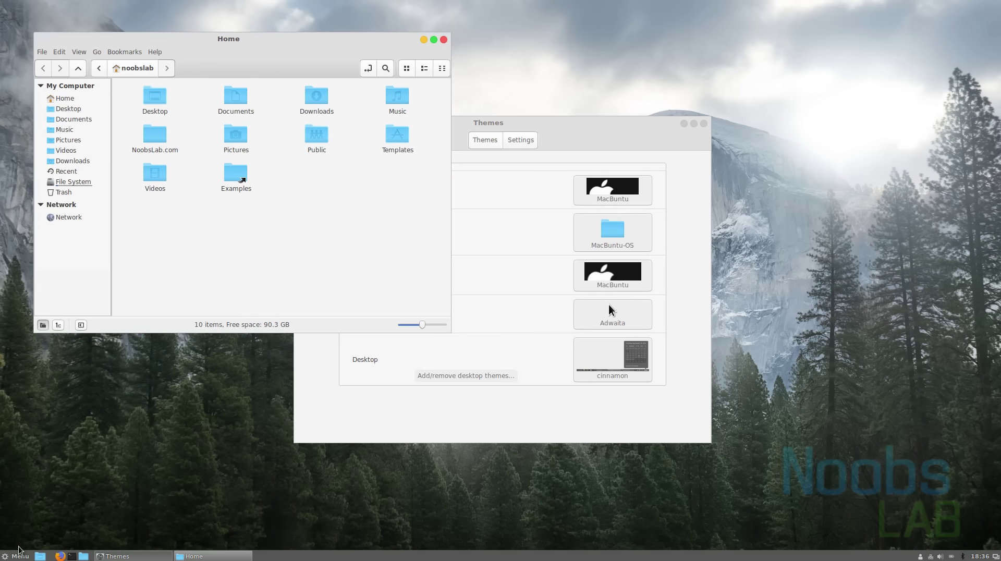
left_click(20, 556)
left_click(20, 556)
Step: Set the Cinnamon desktop theme to MacBuntu and the mouse pointer to mac-cursors
left_click(632, 359)
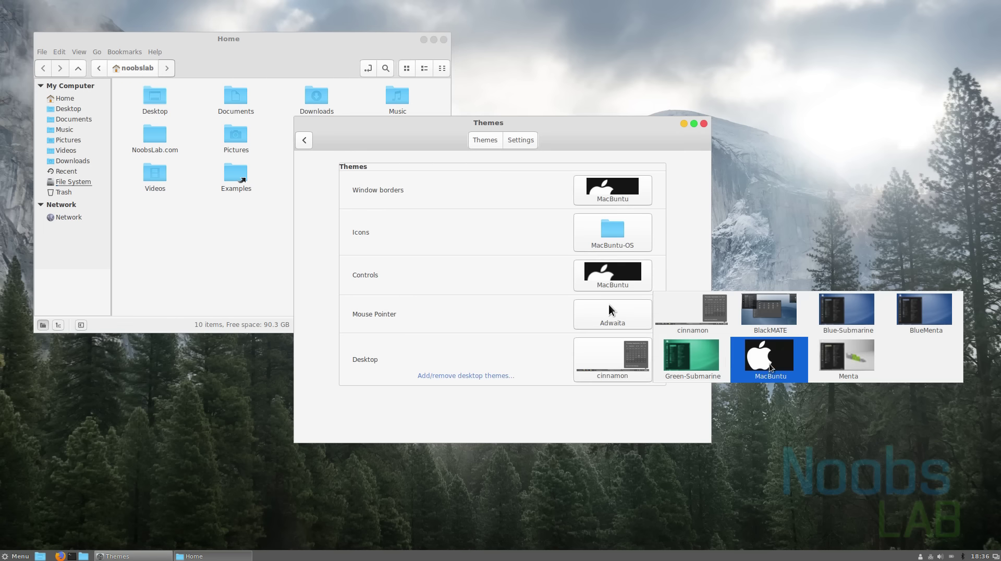
left_click(766, 359)
left_click(637, 323)
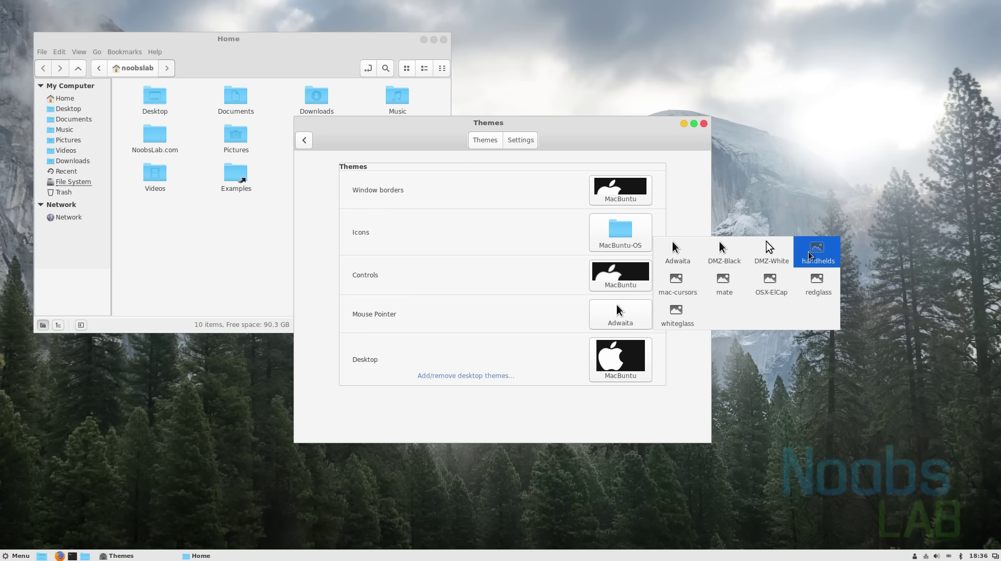
left_click(677, 282)
Step: Check the applications menu with the MacBuntu theme and move the Themes window clear of the Home folder
left_click(21, 556)
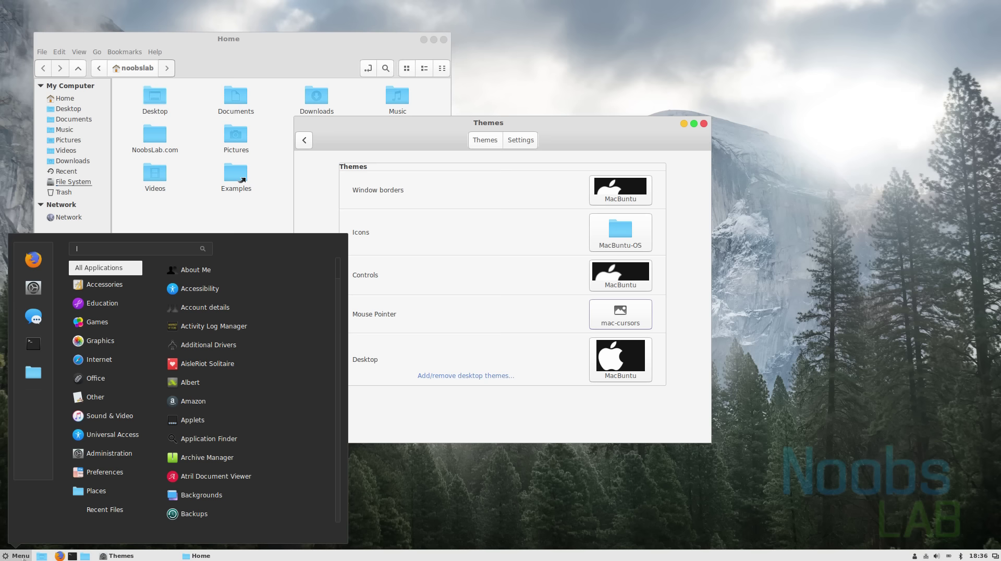
left_click(21, 555)
left_click_drag(596, 129, 750, 95)
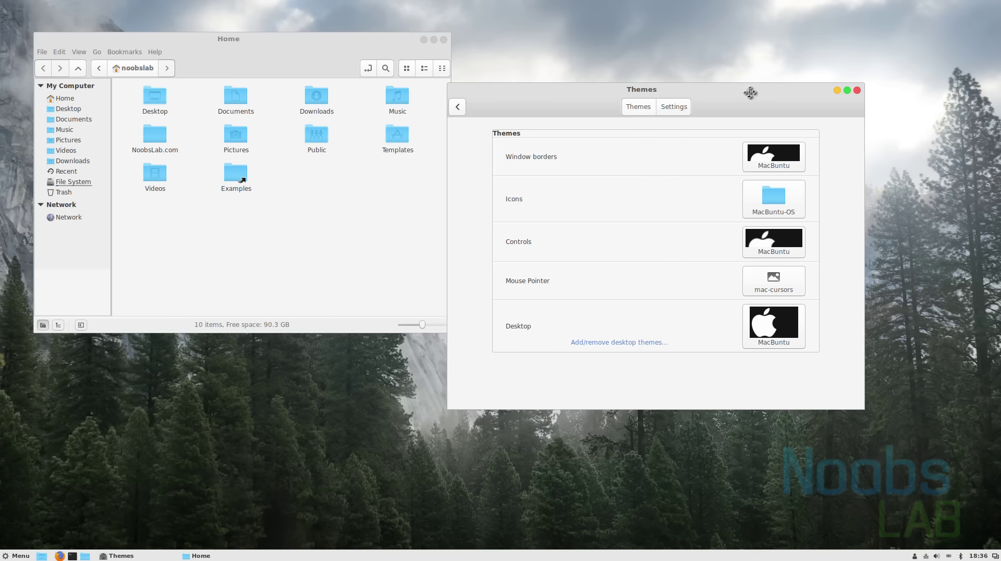
Step: Move the Cinnamon panel to the top edge of the screen
right_click(689, 555)
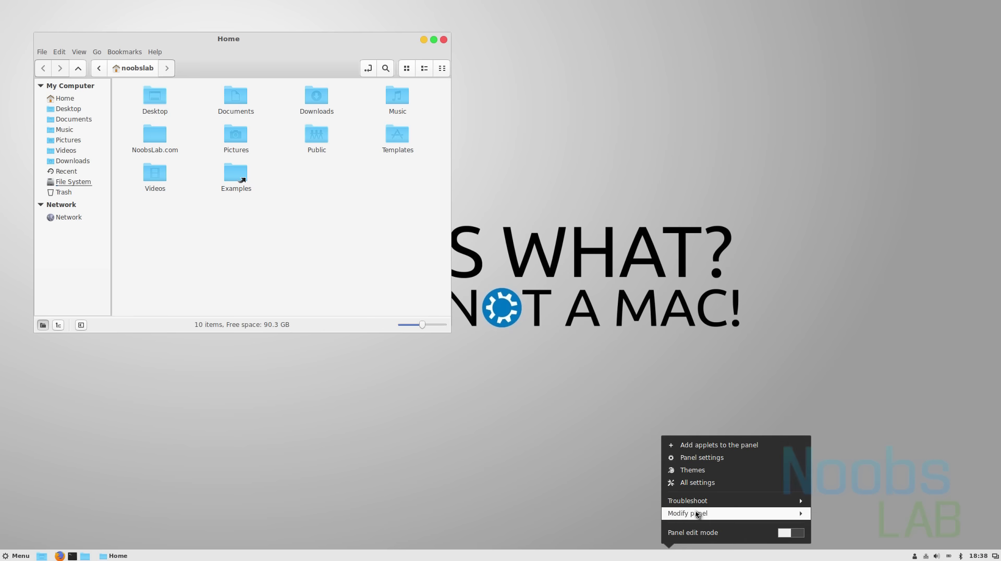
left_click(697, 514)
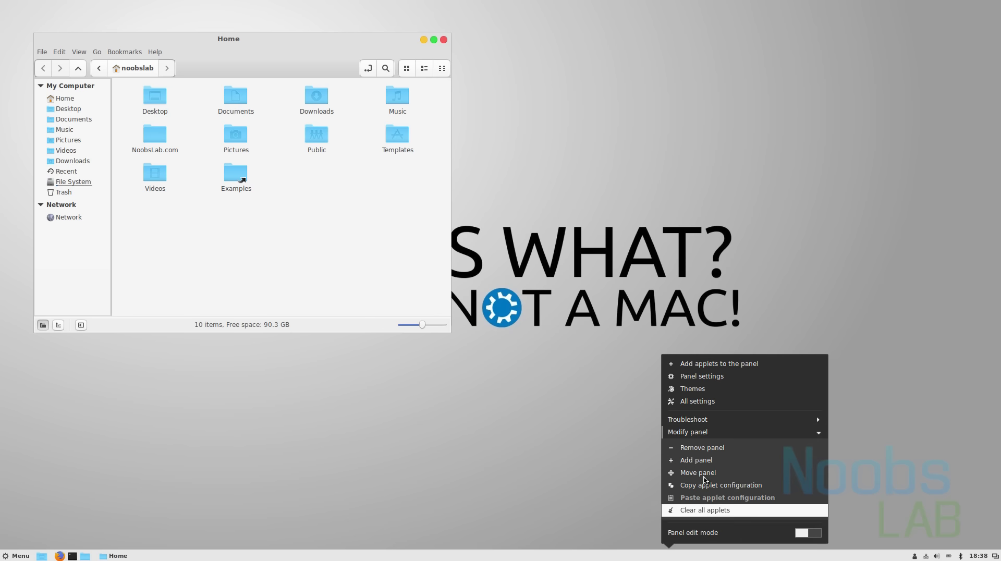
left_click(704, 474)
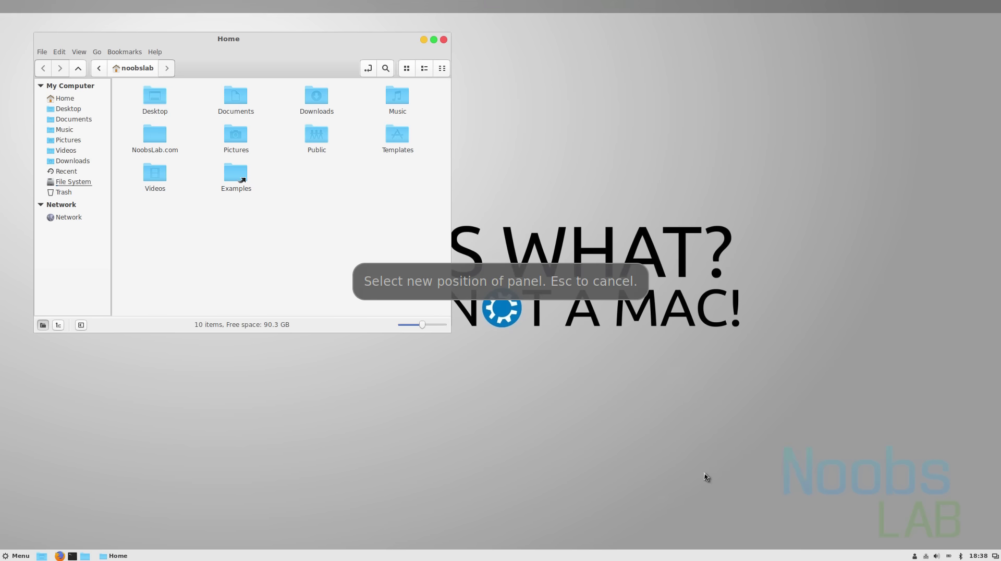
left_click(625, 9)
right_click(624, 9)
left_click(164, 4)
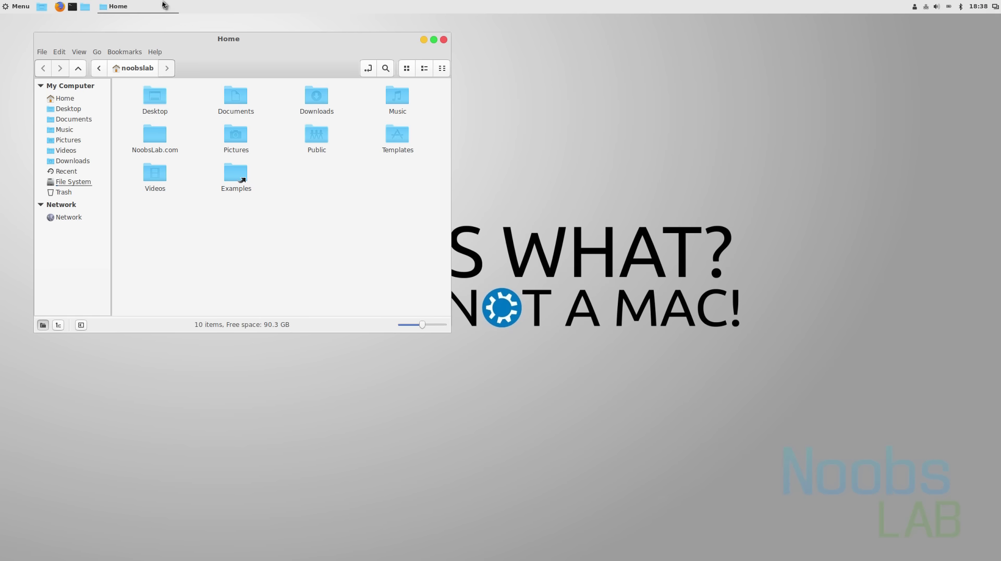
Step: Configure the Menu applet to use the custom icon apple.png from the Documents folder
right_click(18, 8)
left_click(40, 41)
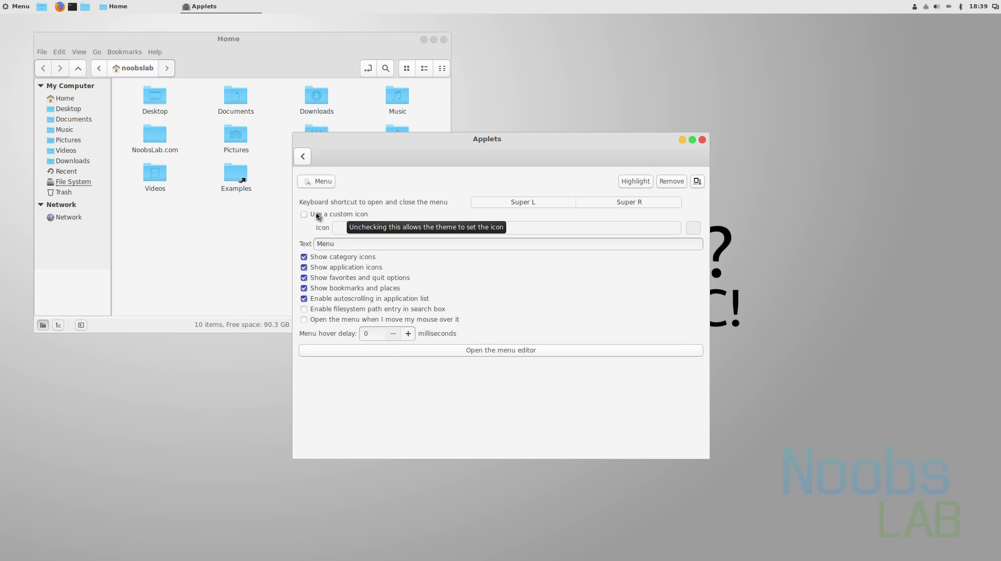
left_click(316, 214)
left_click(694, 230)
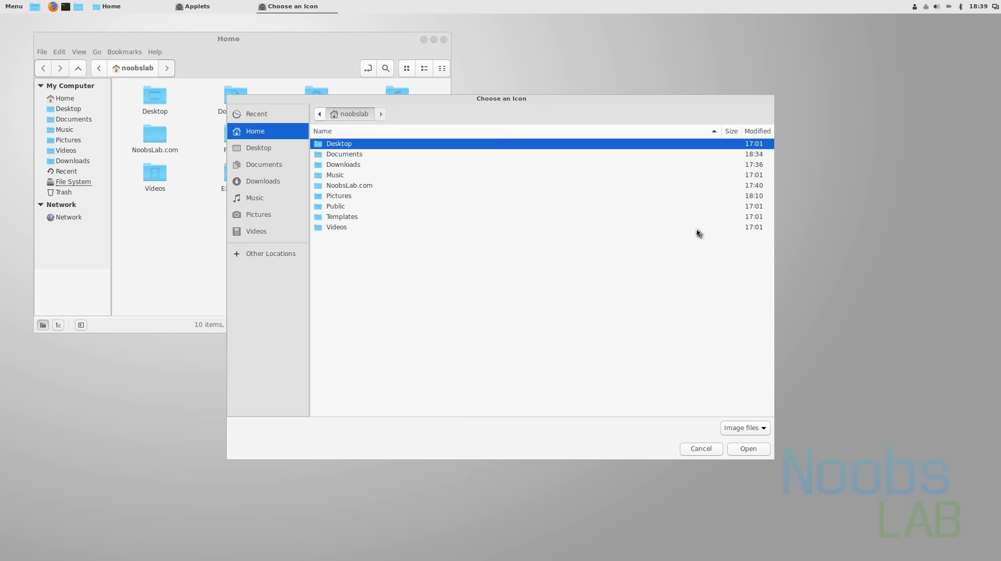
left_click(263, 163)
left_click(748, 449)
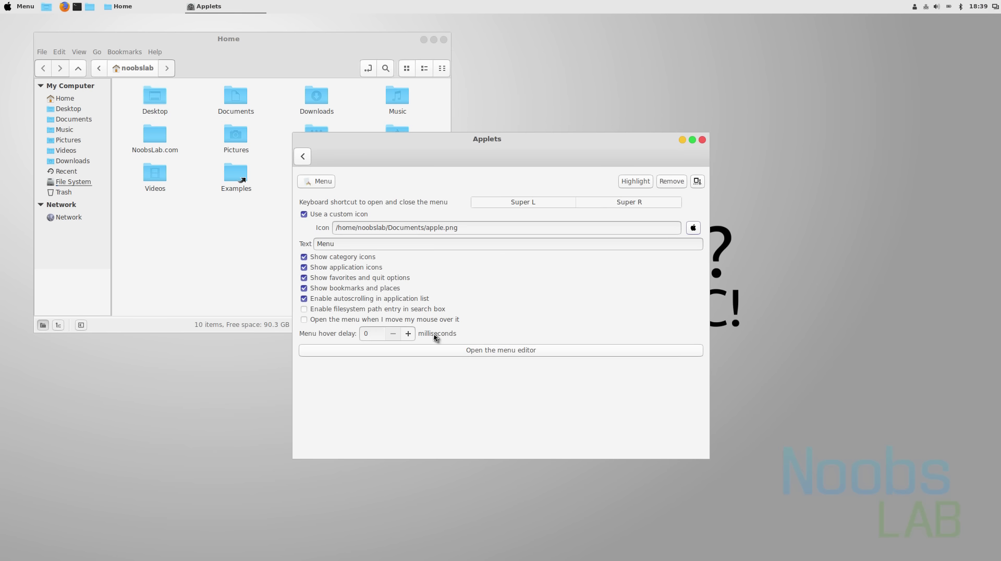
Step: Clear the Menu applet's text label and close the Applets settings window
left_click(336, 243)
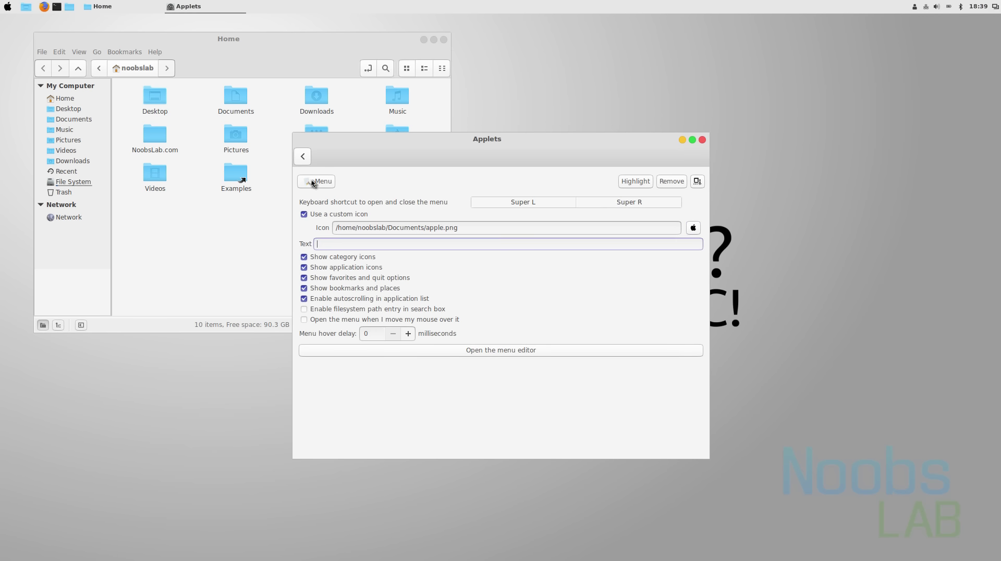
left_click(303, 156)
key("alt+F4")
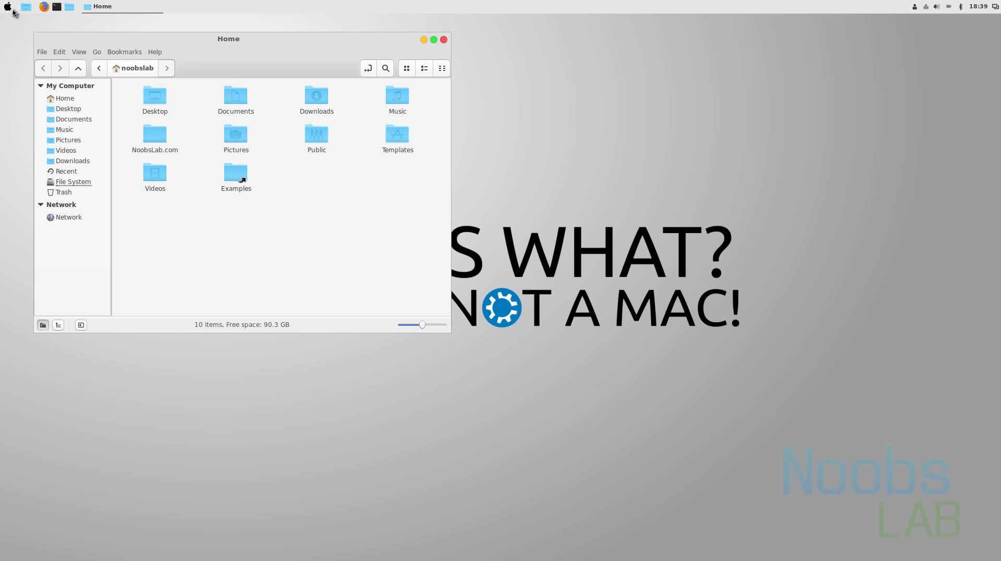
Step: Search the applications menu for plank and launch the Plank dock
left_click(9, 8)
type("pla")
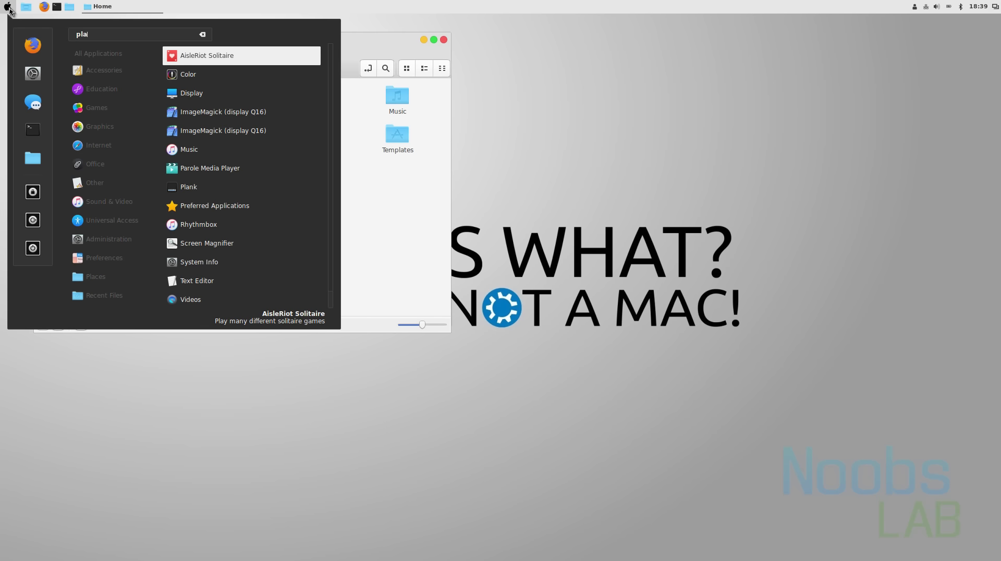
type("nk")
key("Return")
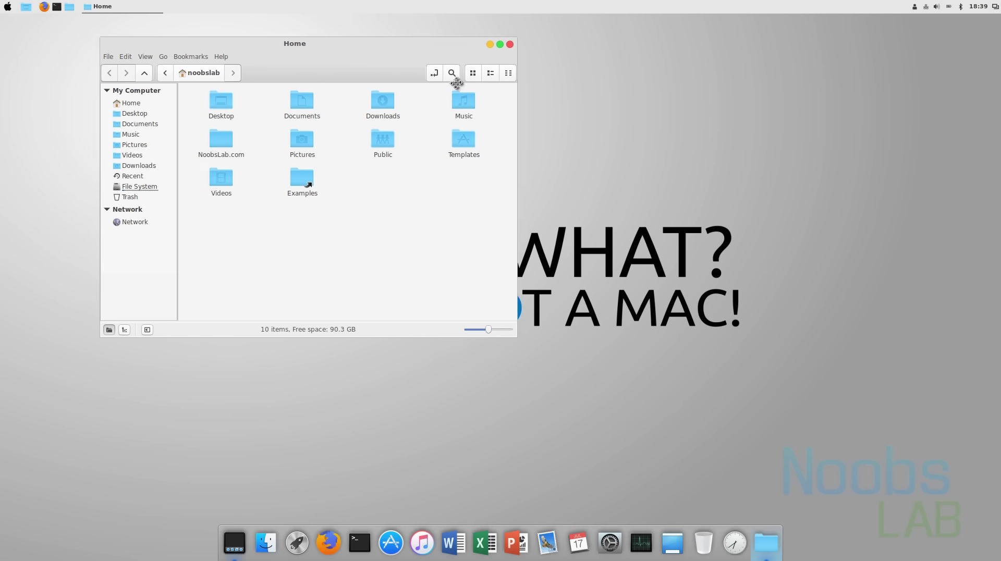
Step: Check the Ubuntu release in a terminal with lsb_release -a and close the terminal
key("ctrl+alt+t")
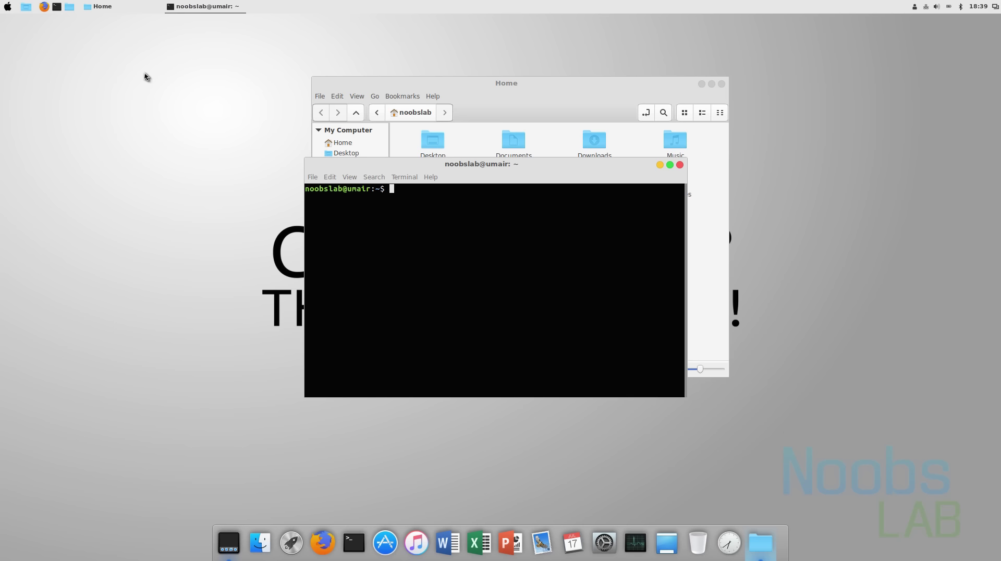
type("lsb_release -a")
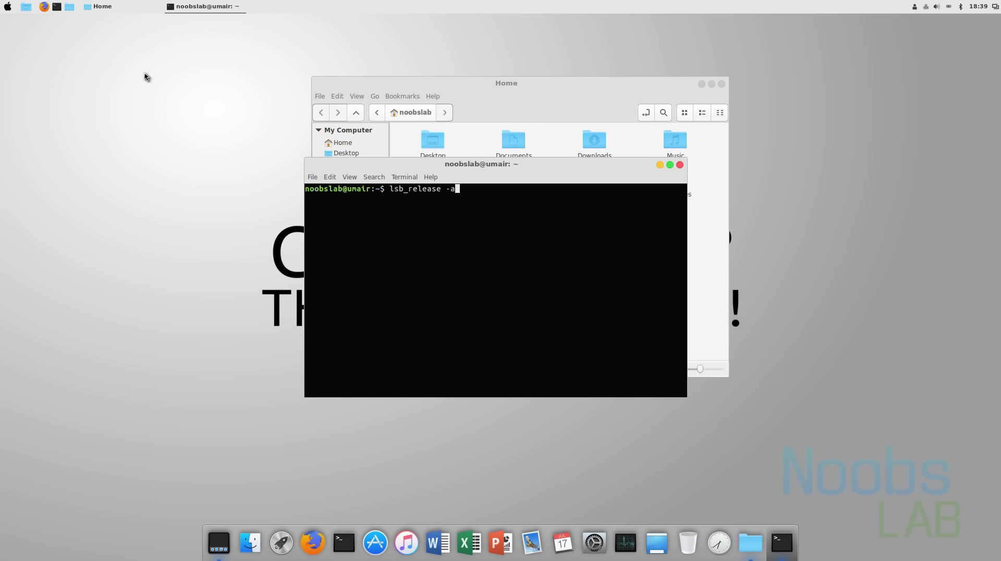
key("Return")
left_click(680, 166)
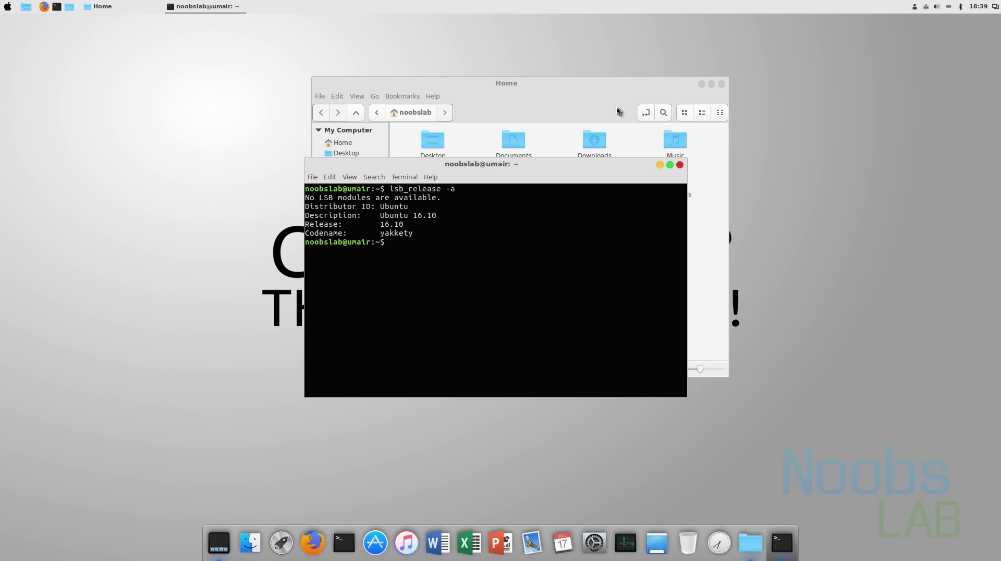
Step: Move the Home window aside, then view the Slingscold launcher from the dock and dismiss it
left_click_drag(600, 88, 767, 66)
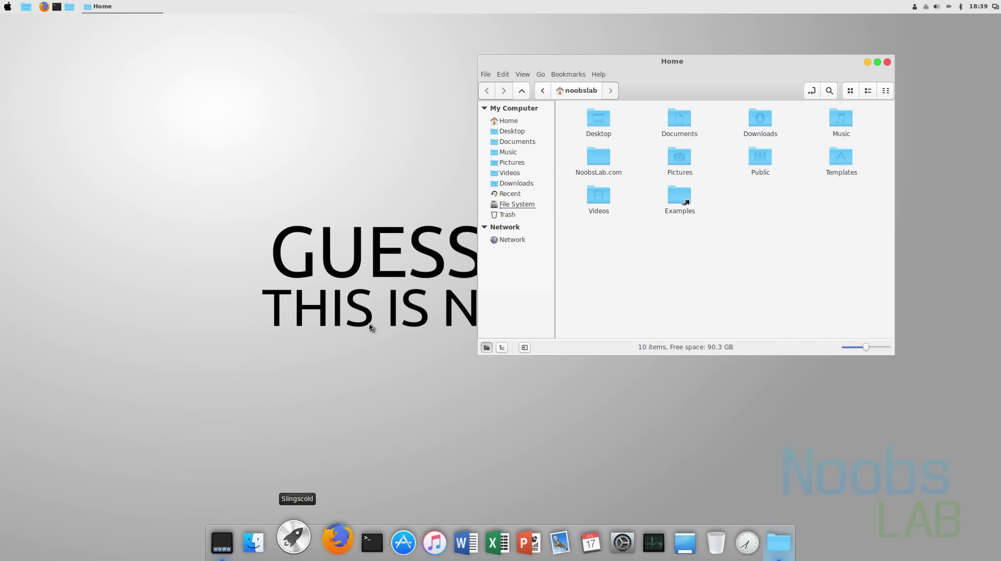
left_click(297, 537)
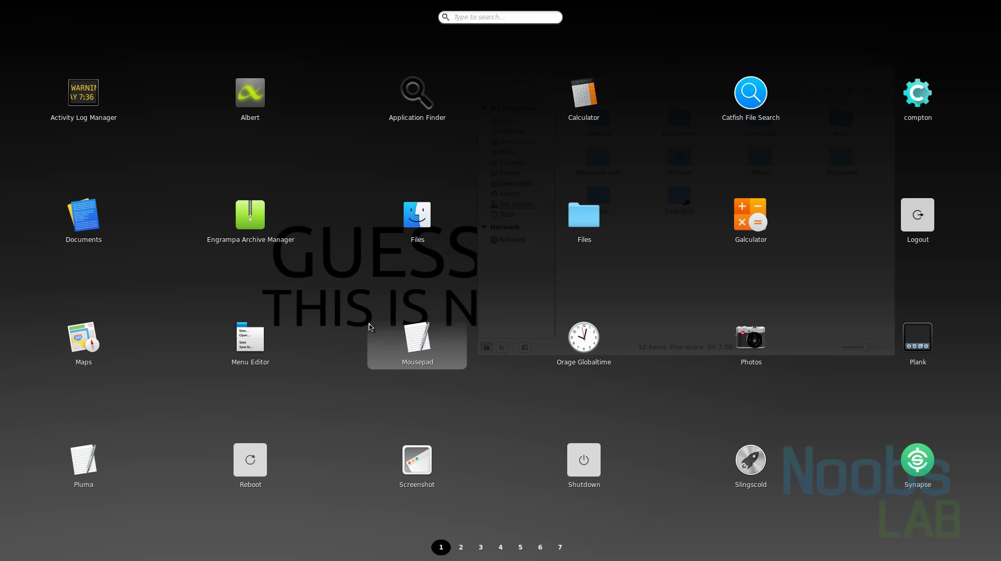
left_click(369, 327)
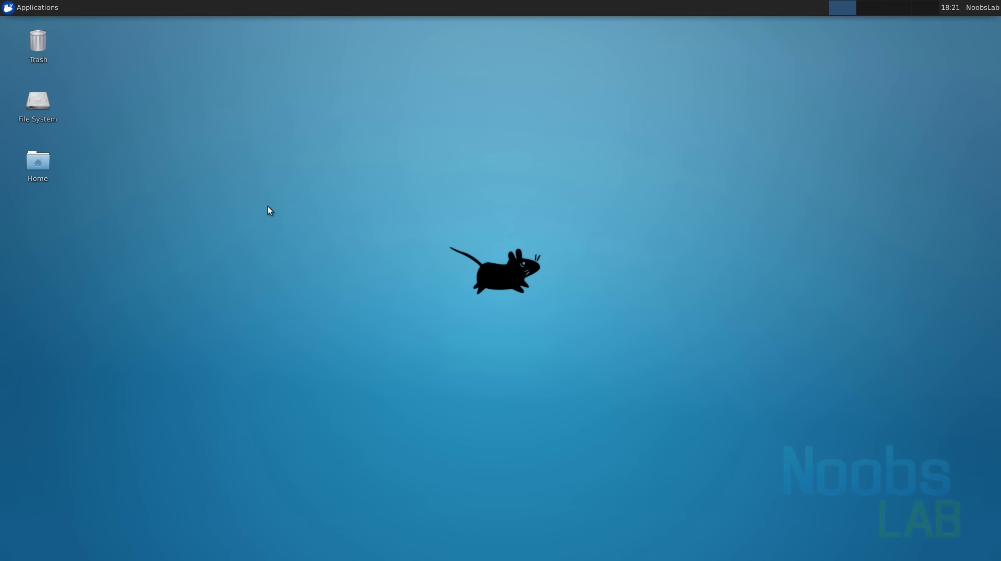
Step: On the Xfce desktop, switch the wallpaper folder to Pictures to apply the first mountain wallpaper and close the desktop settings
right_click(267, 206)
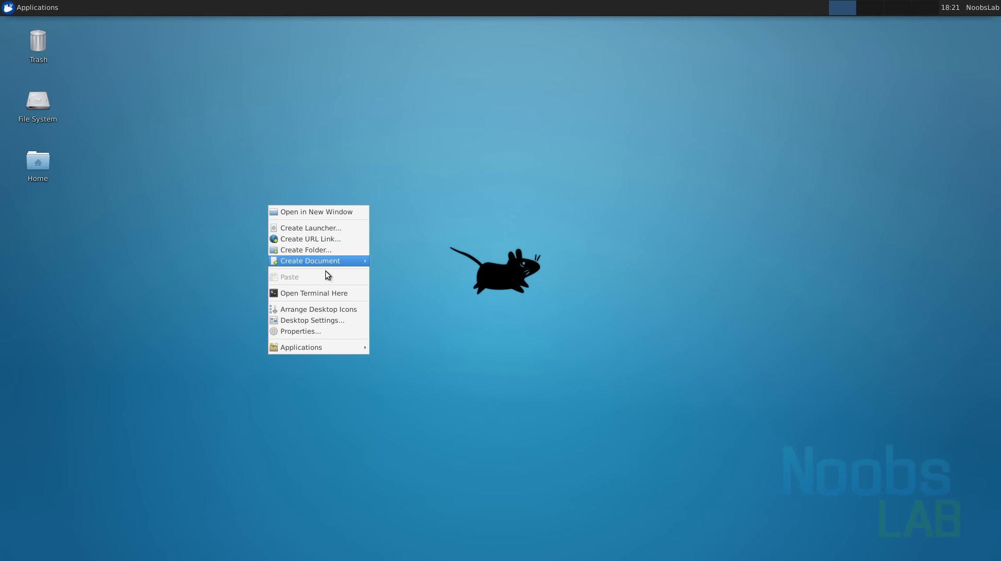
left_click(344, 320)
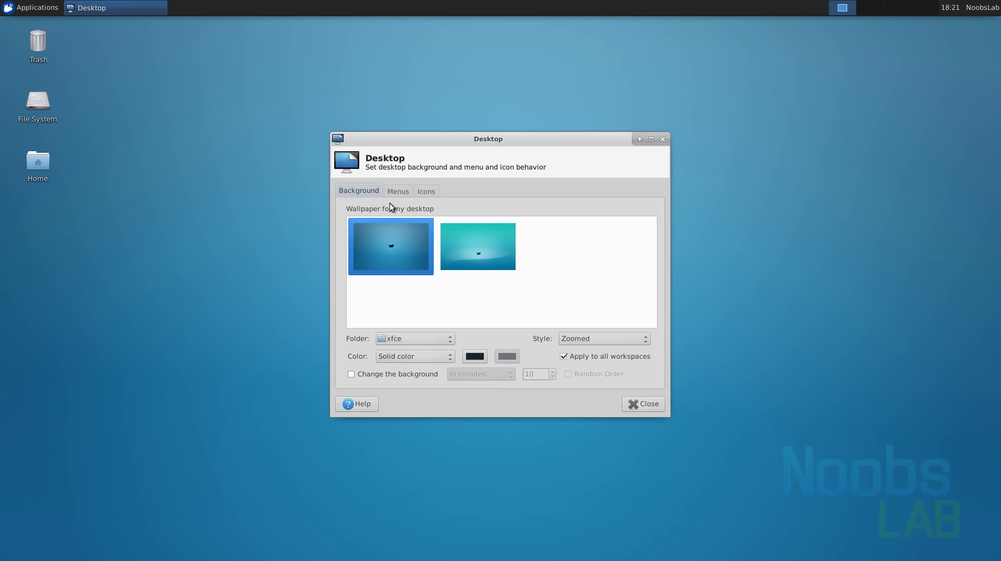
left_click(415, 339)
left_click(427, 294)
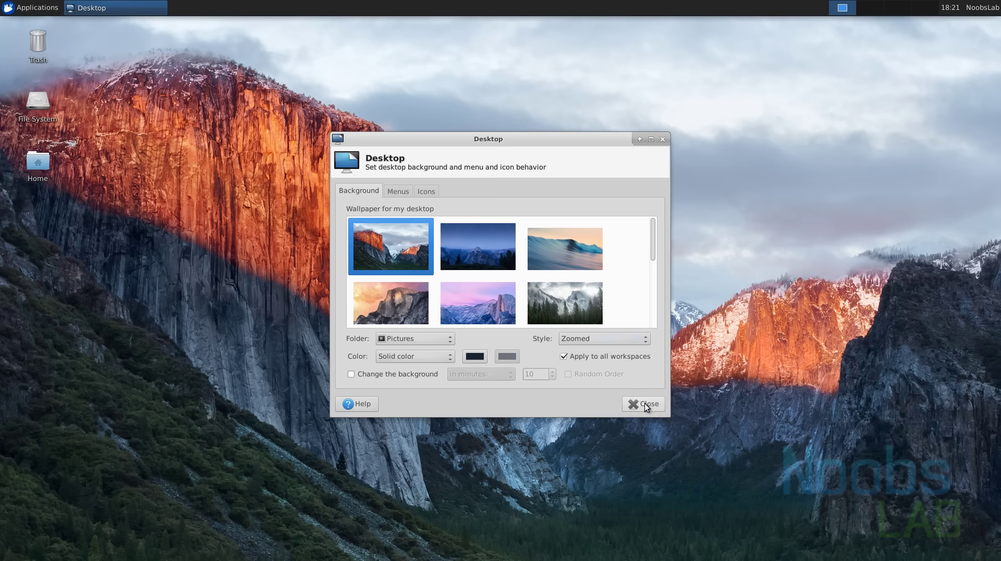
left_click(645, 404)
Step: Launch the Plank dock from the Xfce Accessories applications
left_click(32, 7)
mouse_move(73, 105)
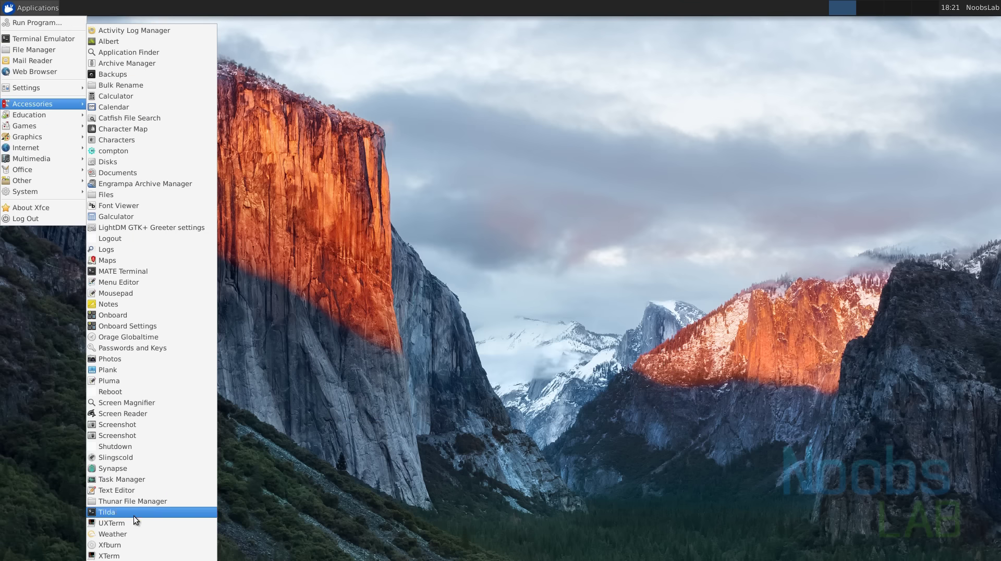
left_click(167, 371)
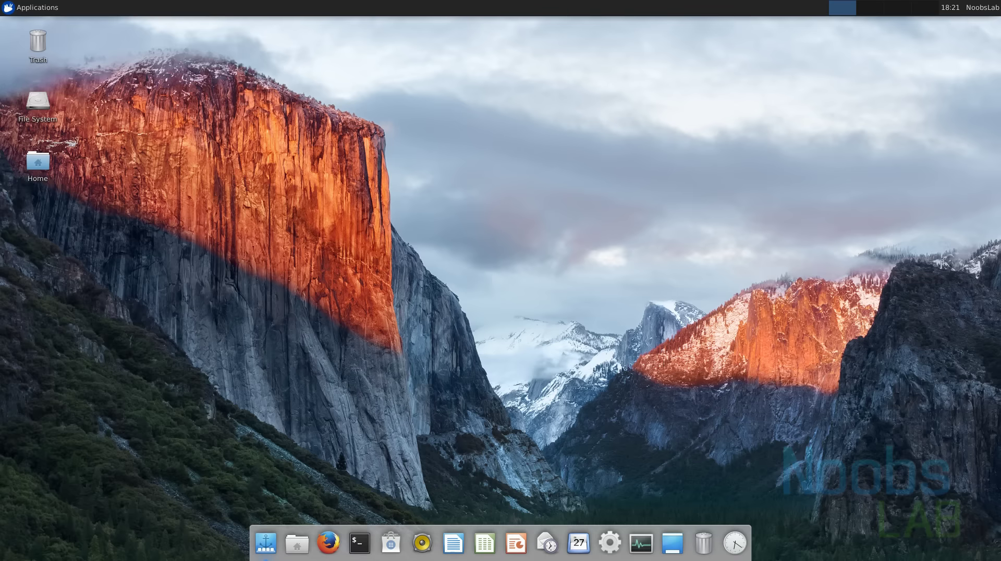
Step: Open the Appearance settings from the Xfce Settings Manager and set the style to MacBuntu
right_click(333, 177)
mouse_move(417, 316)
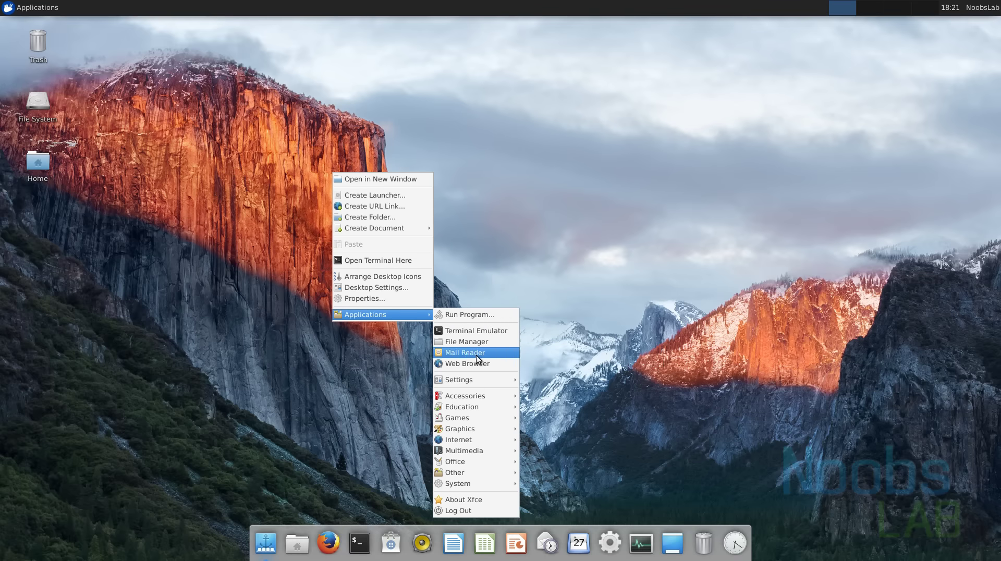
mouse_move(469, 380)
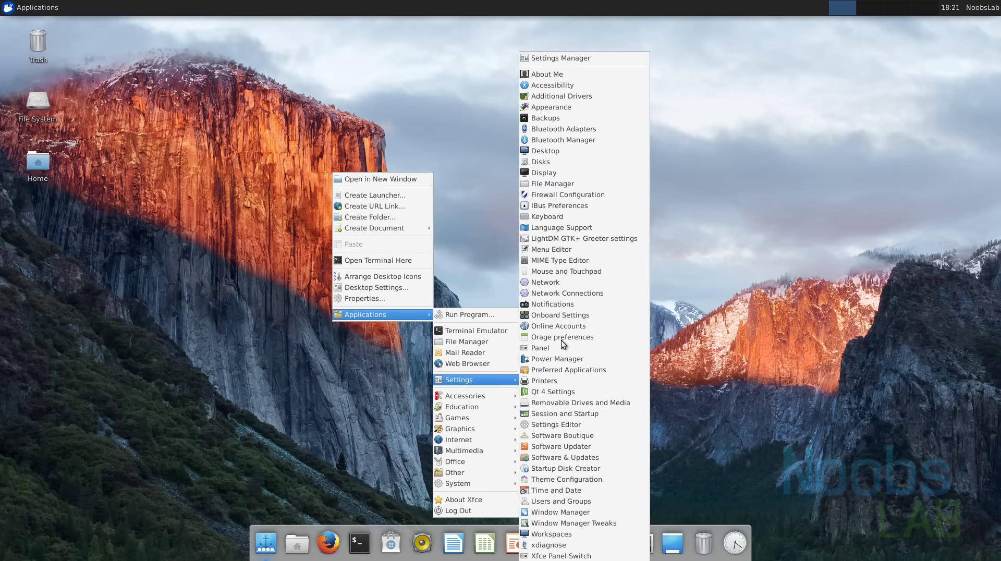
left_click(615, 59)
left_click(387, 216)
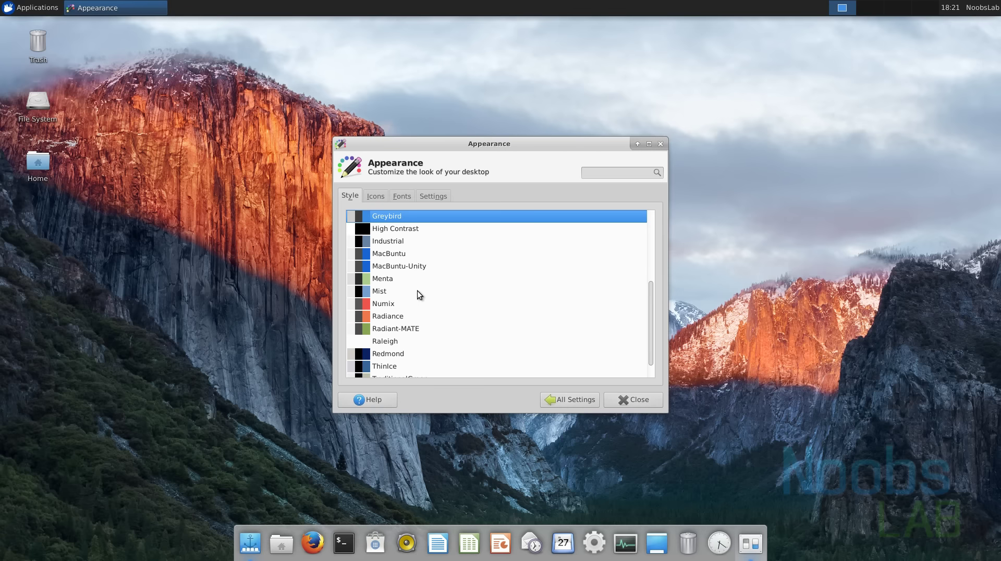
scroll(417, 289, "up", 2)
left_click(408, 304)
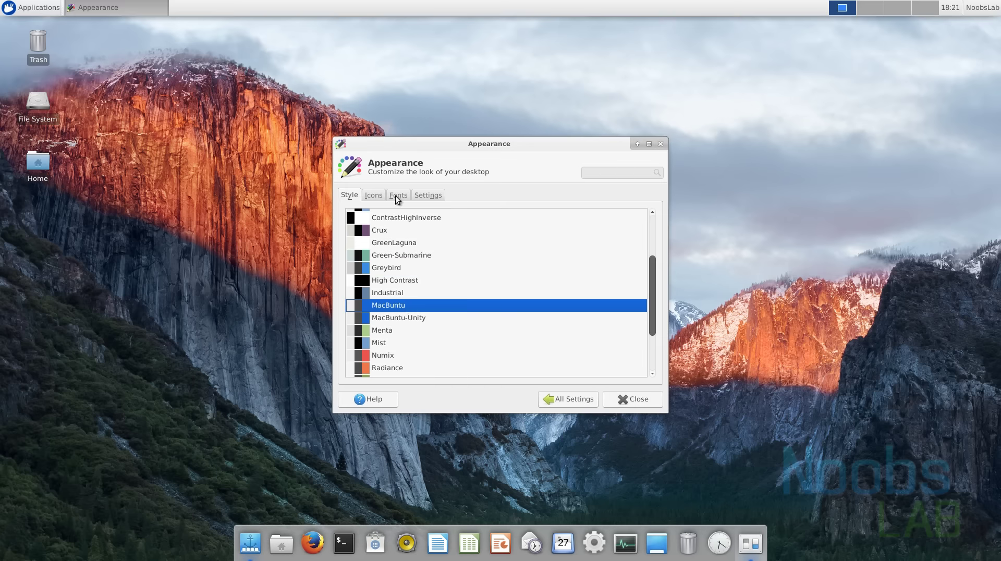
Step: Set the Xfce icon theme to MacBuntu-OS in the Appearance settings
left_click(380, 195)
scroll(424, 292, "down", 5)
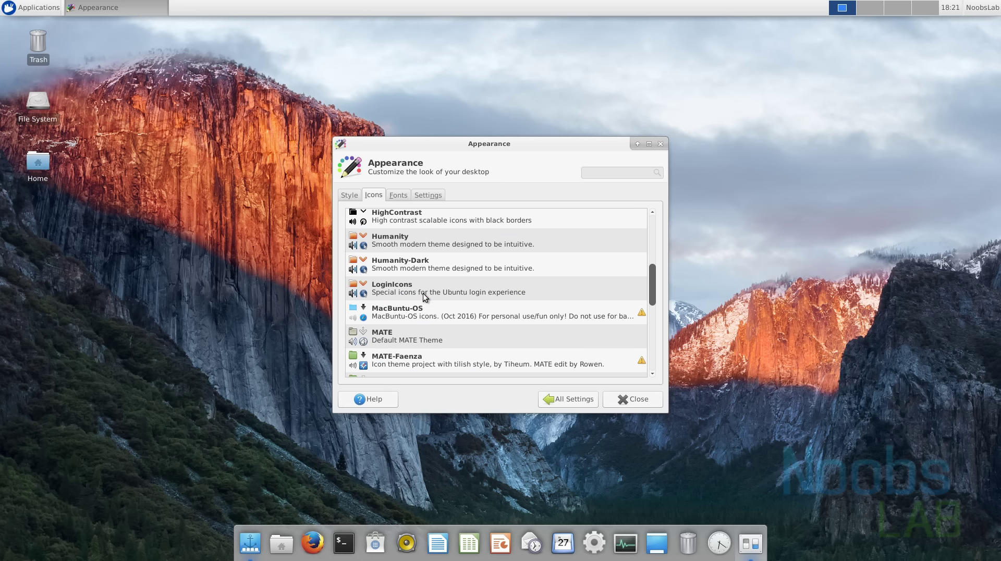
left_click(424, 313)
Step: Set the Window Manager theme to MacBuntu and close the settings
left_click(570, 400)
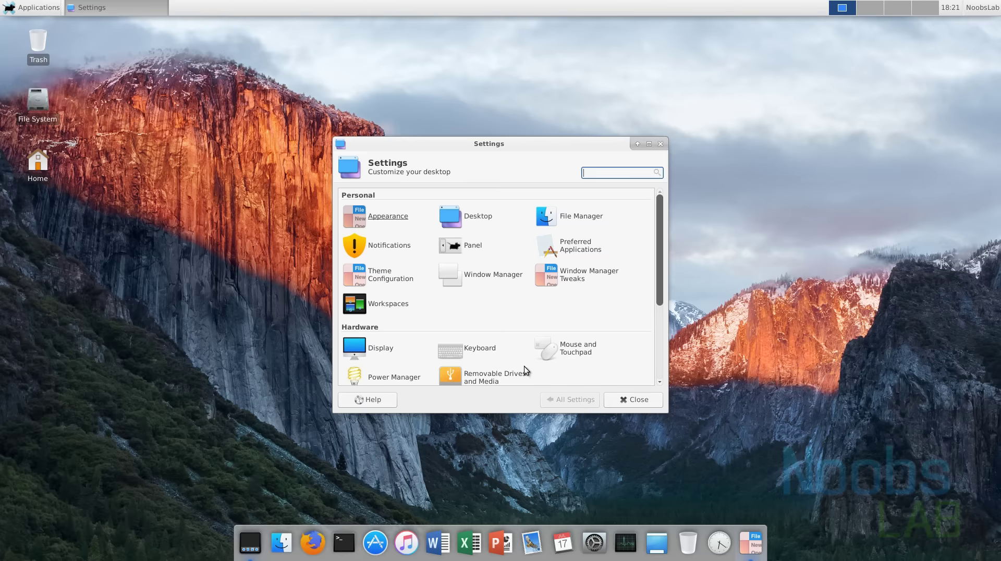
left_click(487, 273)
left_click(392, 322)
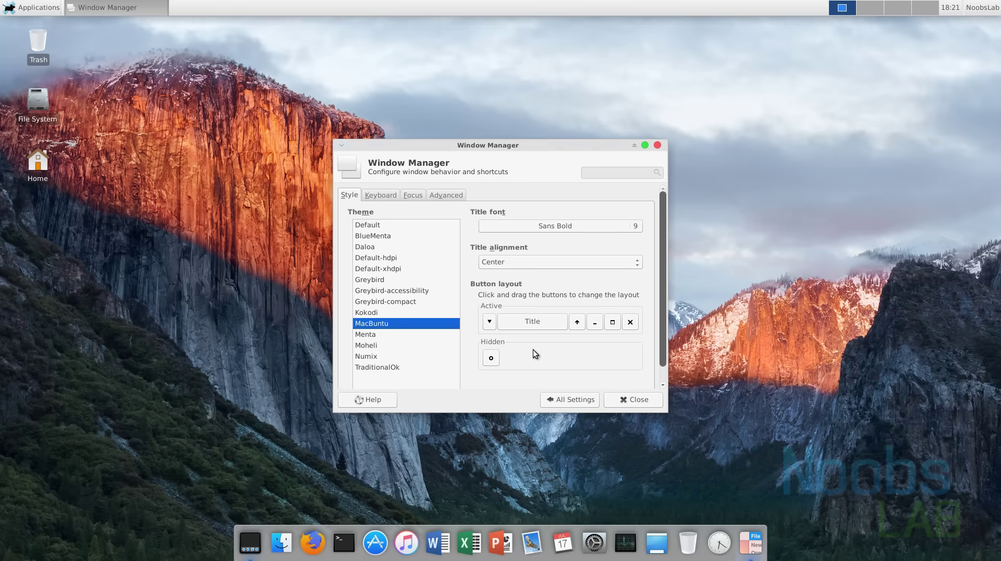
left_click(633, 400)
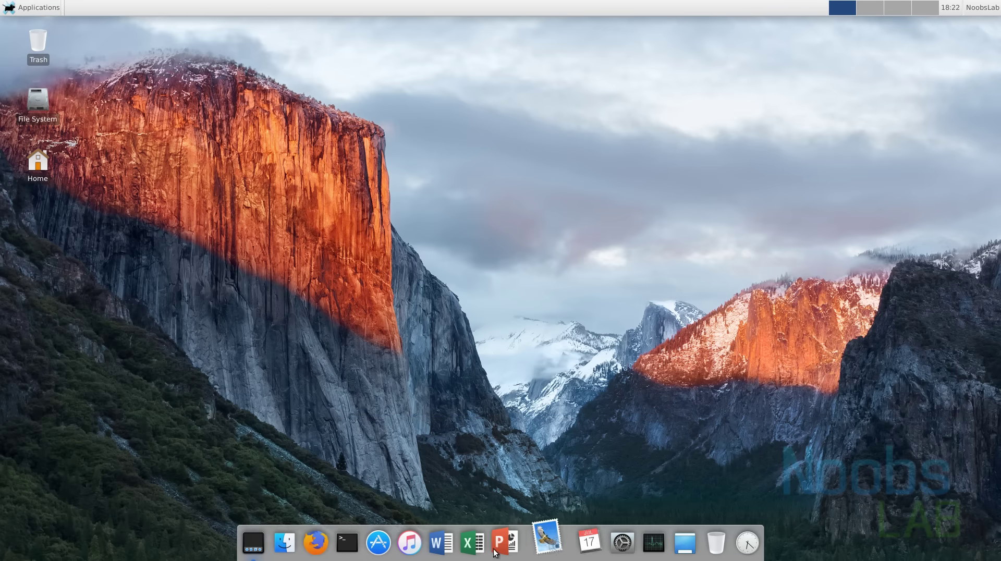
Step: Open the home folder in the file manager and move its window to check the MacBuntu theme
double_click(49, 117)
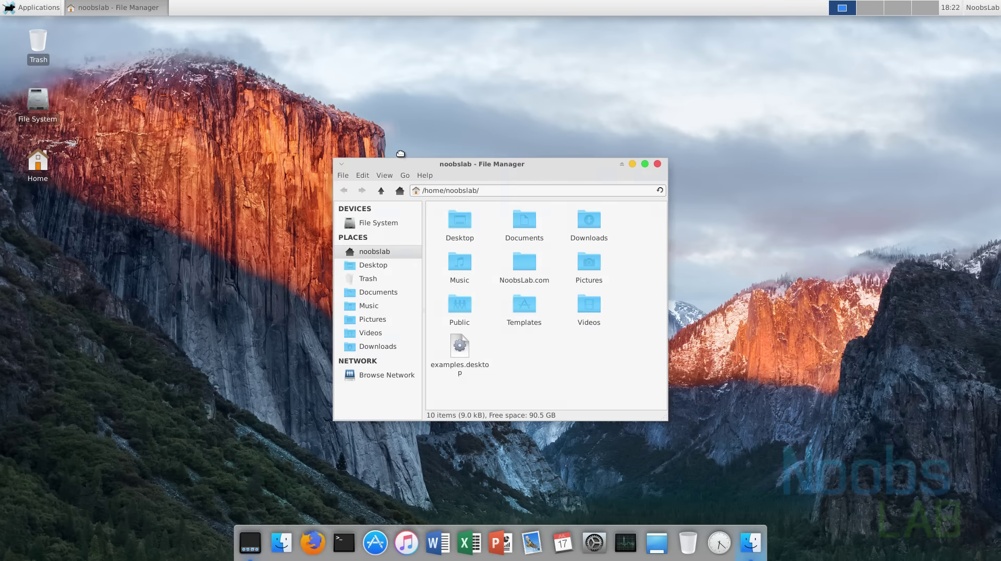
left_click_drag(451, 166, 373, 133)
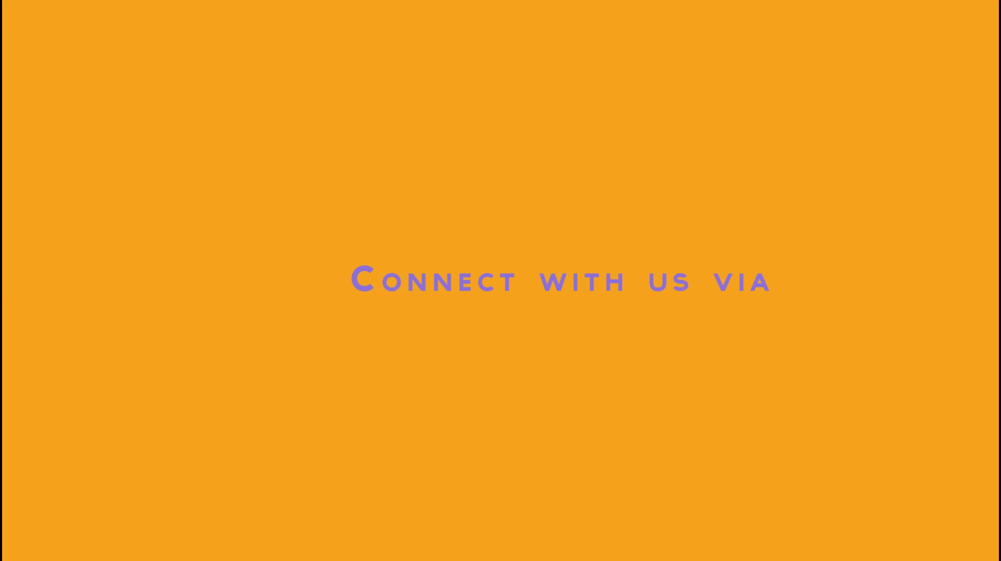